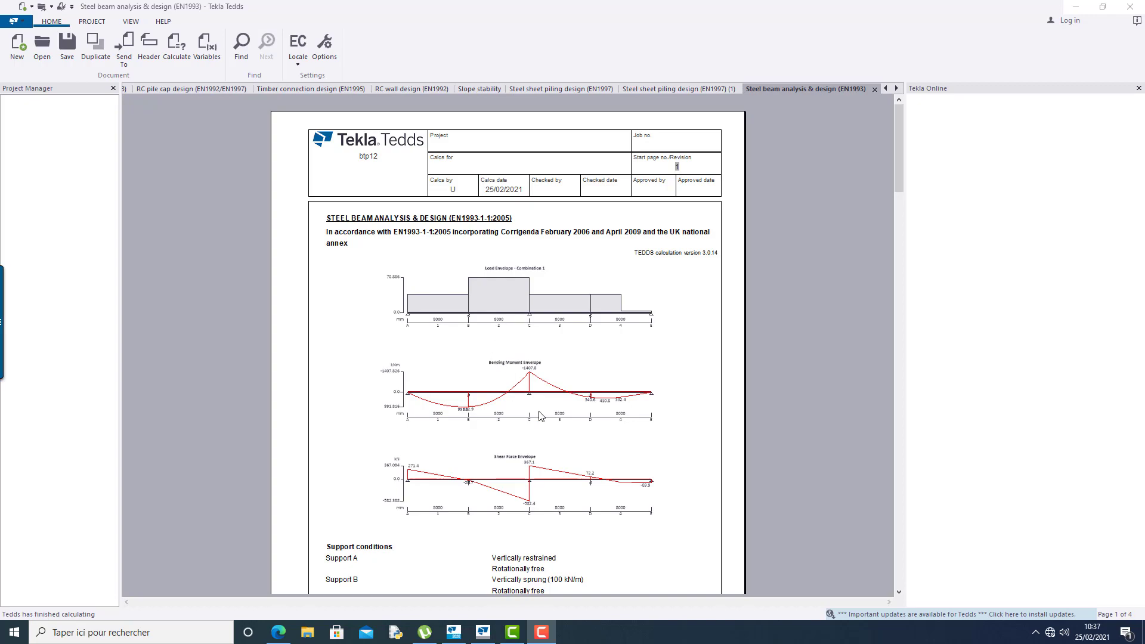
Step: Start a new Steel beam analysis & design (EN1993) calculation from the Steel category of the Tedds library
{"action": "scroll", "coordinate": [519, 358], "scroll_direction": "down", "scroll_amount": 20}
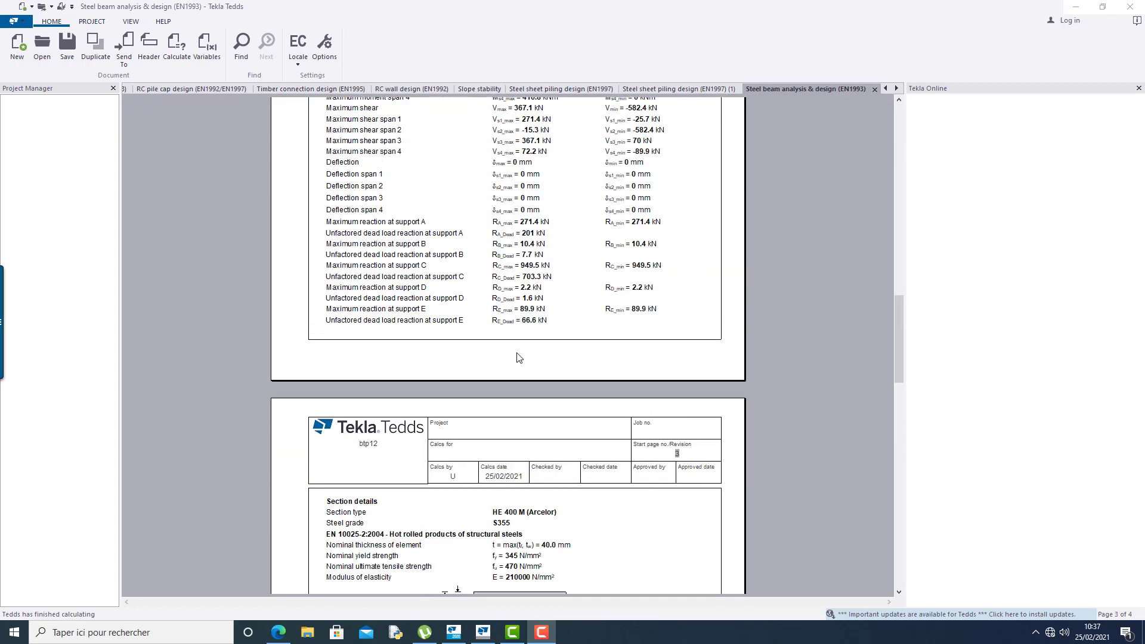
{"action": "scroll", "coordinate": [518, 358], "scroll_direction": "up", "scroll_amount": 20}
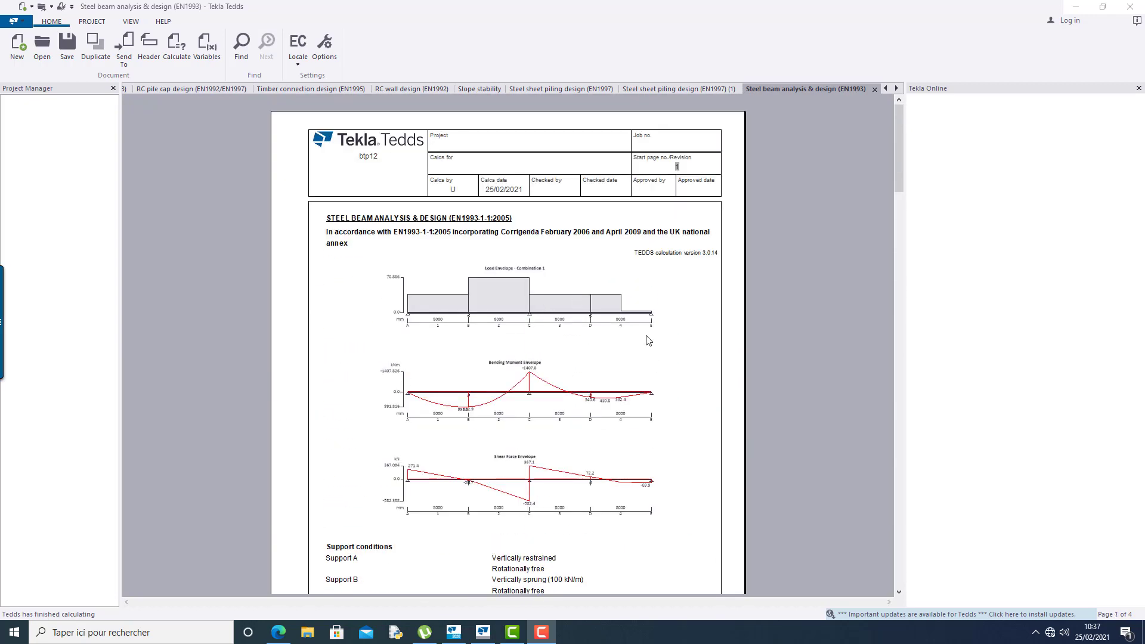
{"action": "left_click", "coordinate": [17, 46]}
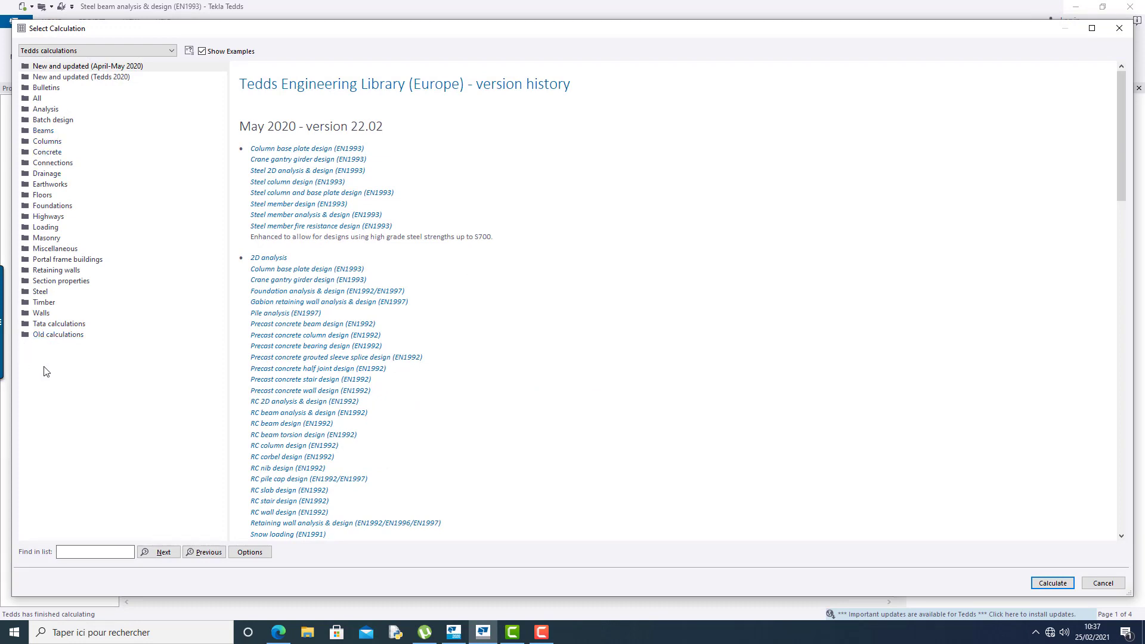
{"action": "left_click", "coordinate": [40, 293]}
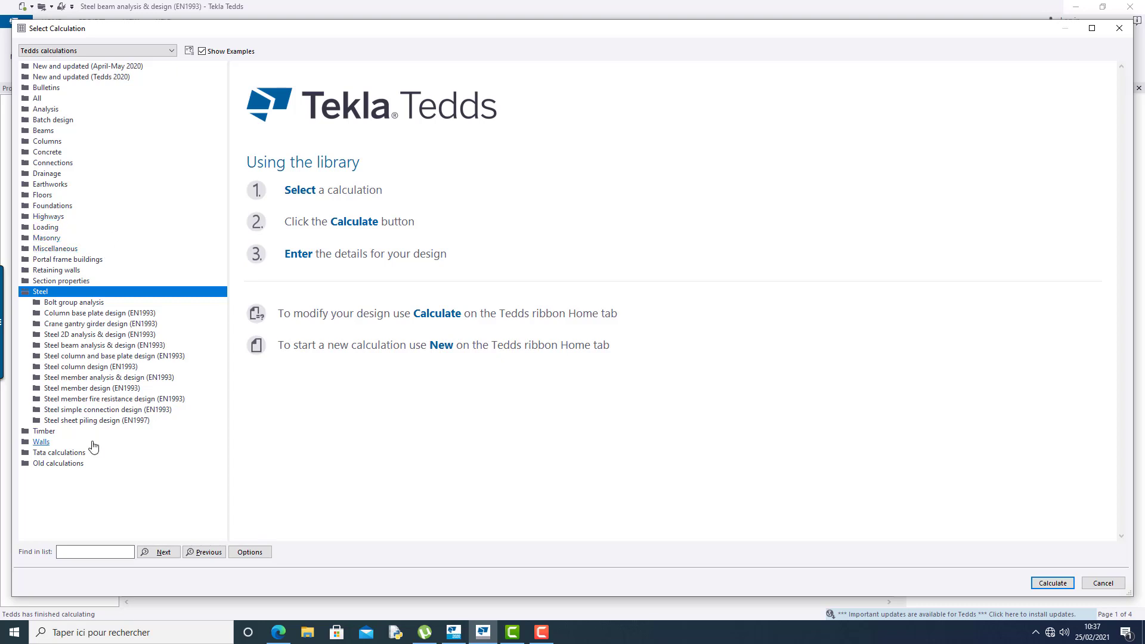
{"action": "left_click", "coordinate": [83, 347]}
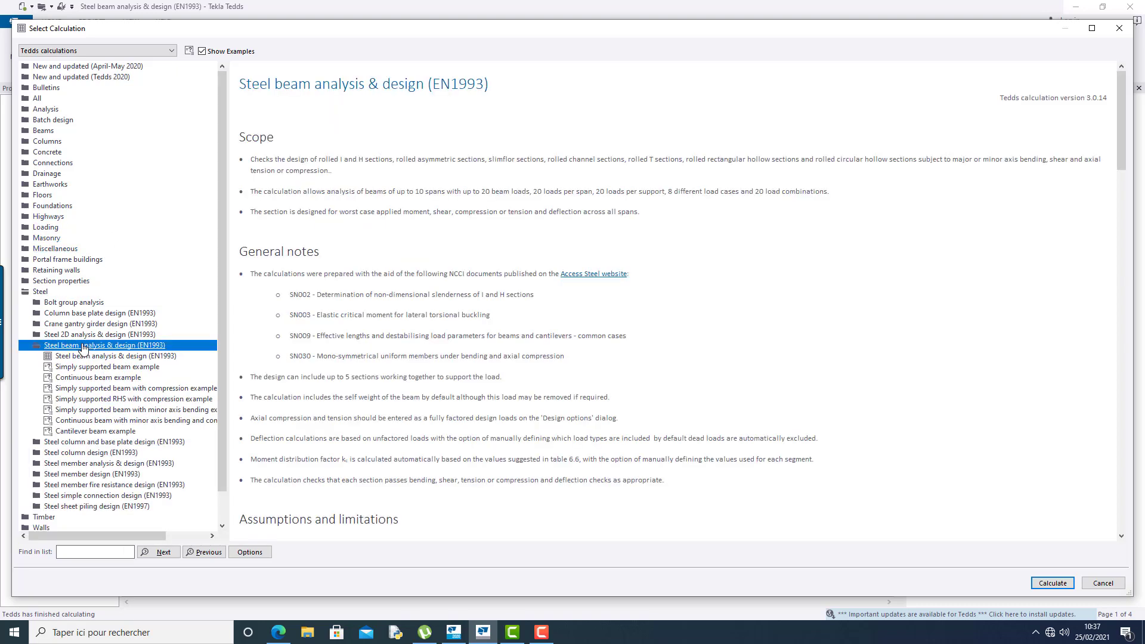
{"action": "left_click", "coordinate": [81, 358]}
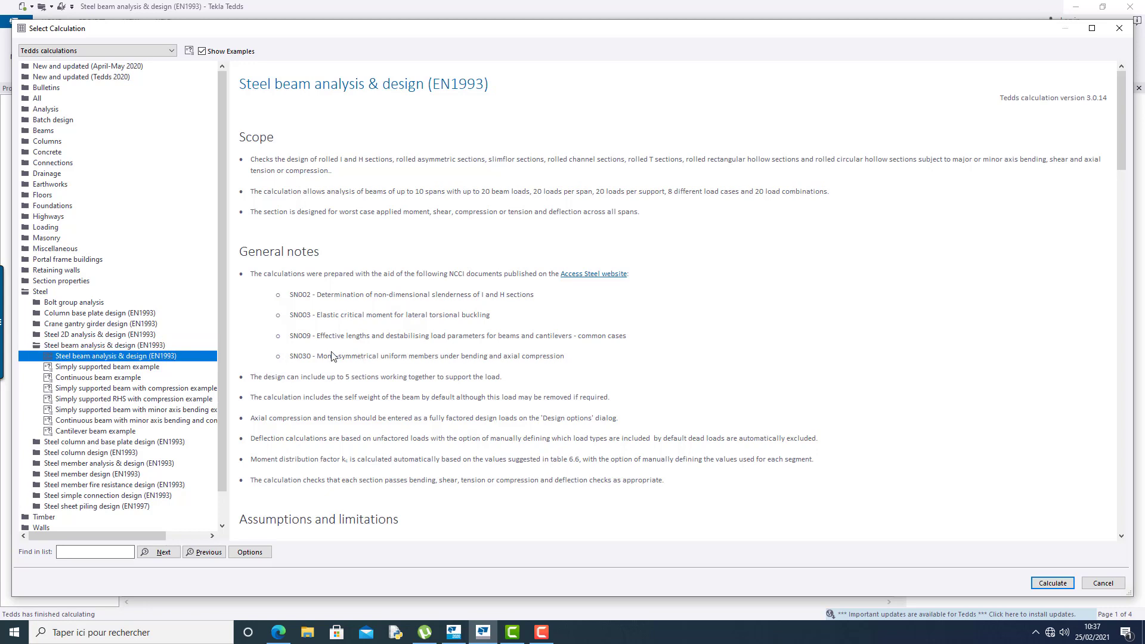
{"action": "double_click", "coordinate": [100, 358]}
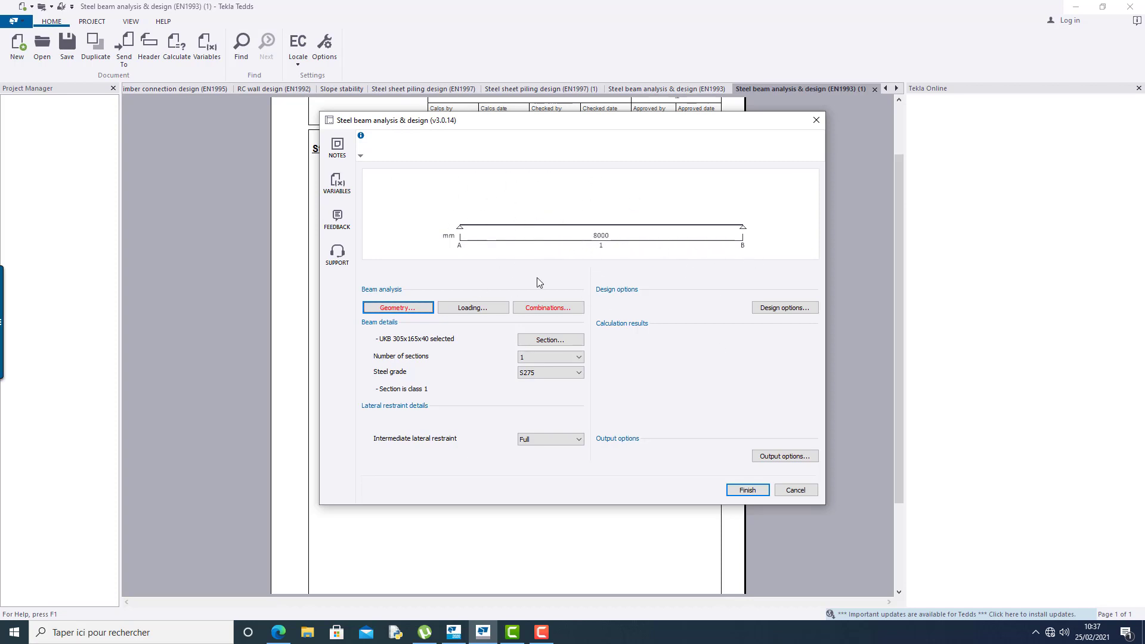
Step: Add three more 8000 mm spans to the beam geometry, giving a four-span beam
{"action": "left_click", "coordinate": [407, 310]}
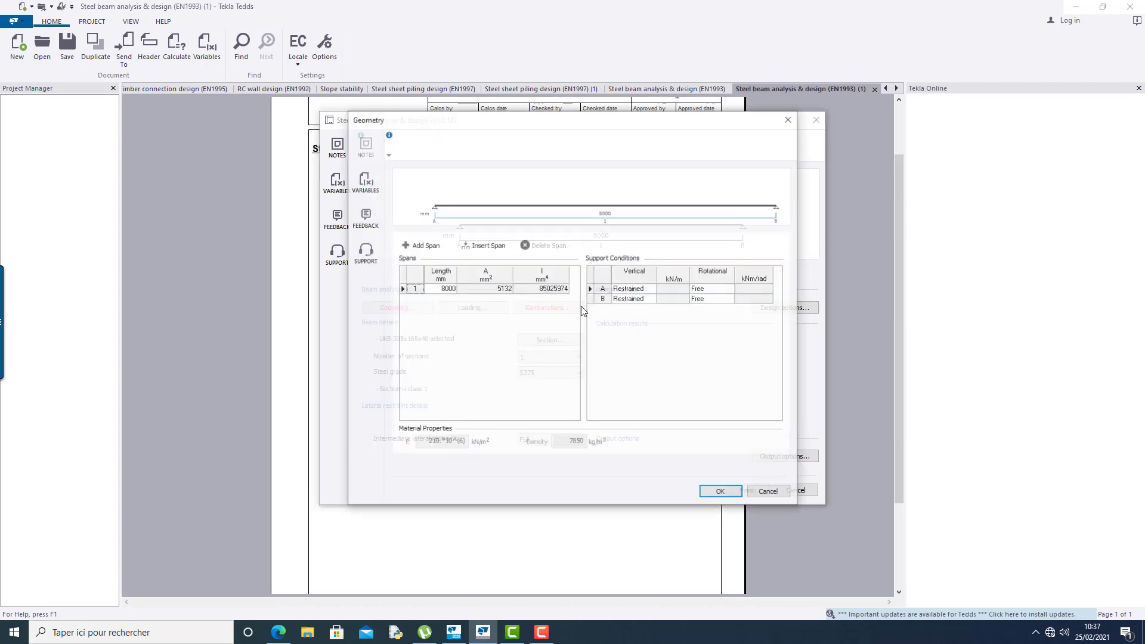
{"action": "left_click", "coordinate": [419, 247]}
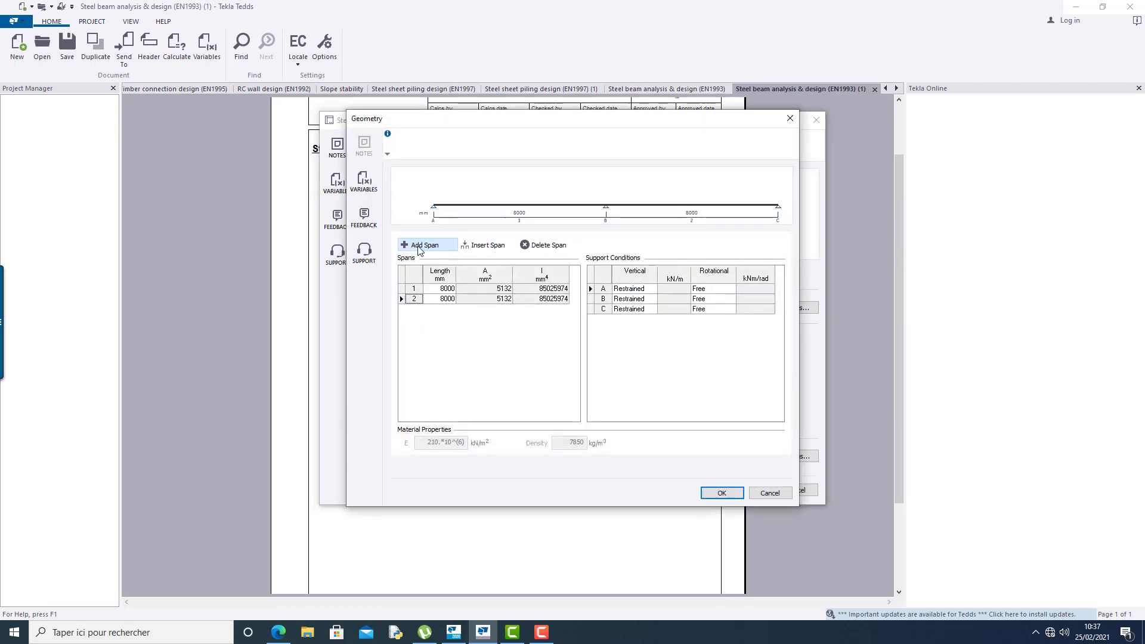
{"action": "left_click", "coordinate": [419, 247]}
{"action": "left_click", "coordinate": [420, 247]}
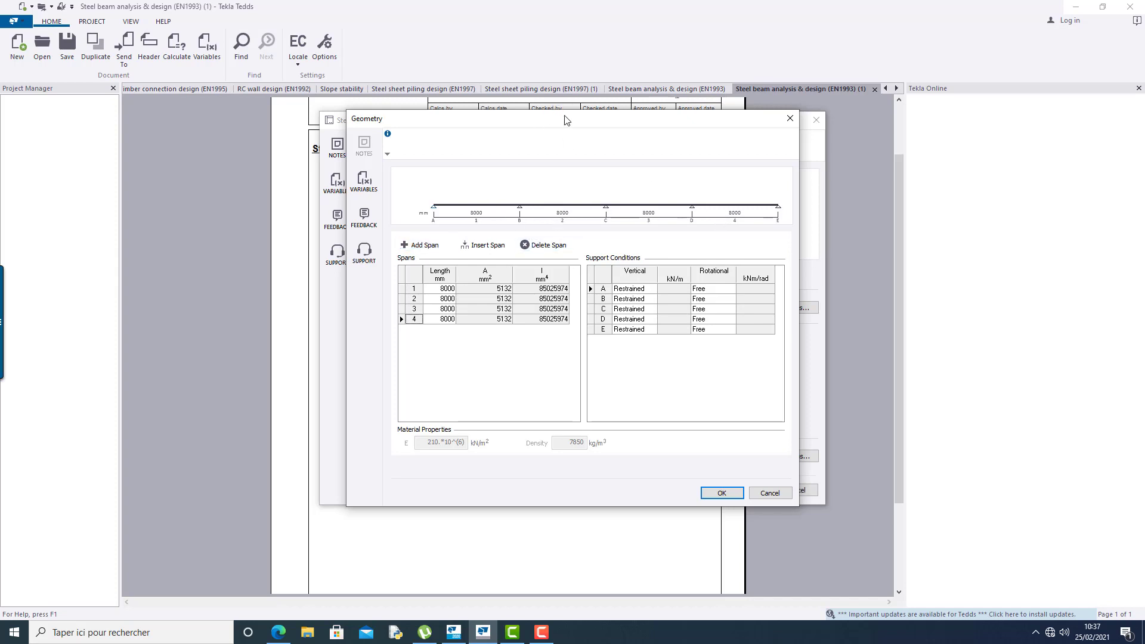
{"action": "left_click_drag", "start_coordinate": [565, 119], "coordinate": [632, 149]}
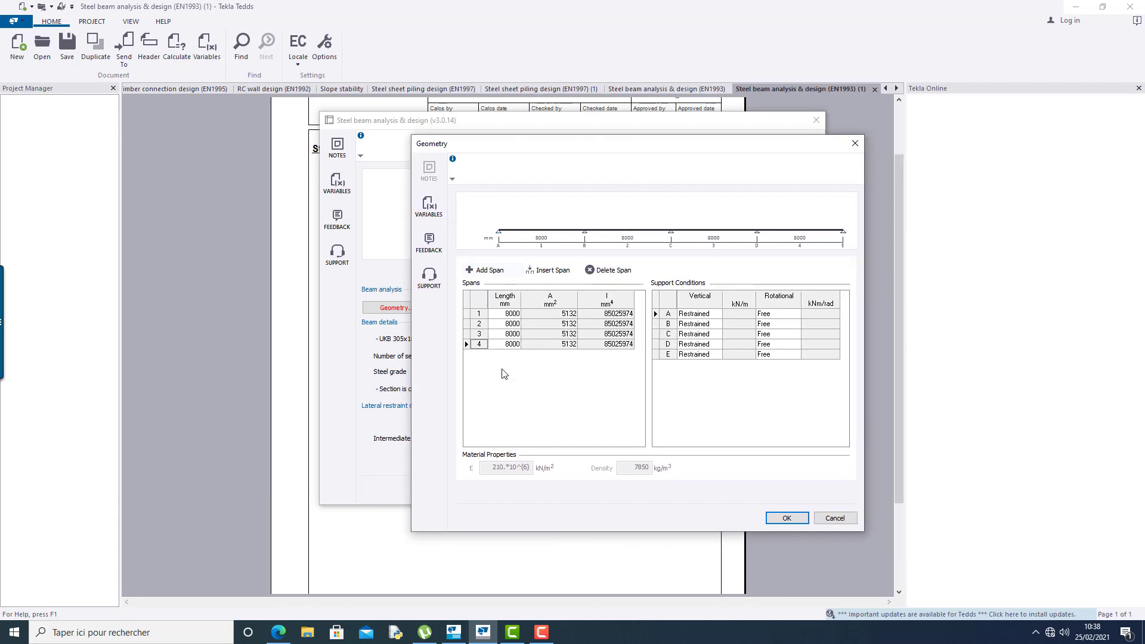
{"action": "double_click", "coordinate": [516, 314]}
{"action": "left_click", "coordinate": [515, 325]}
{"action": "left_click", "coordinate": [559, 373]}
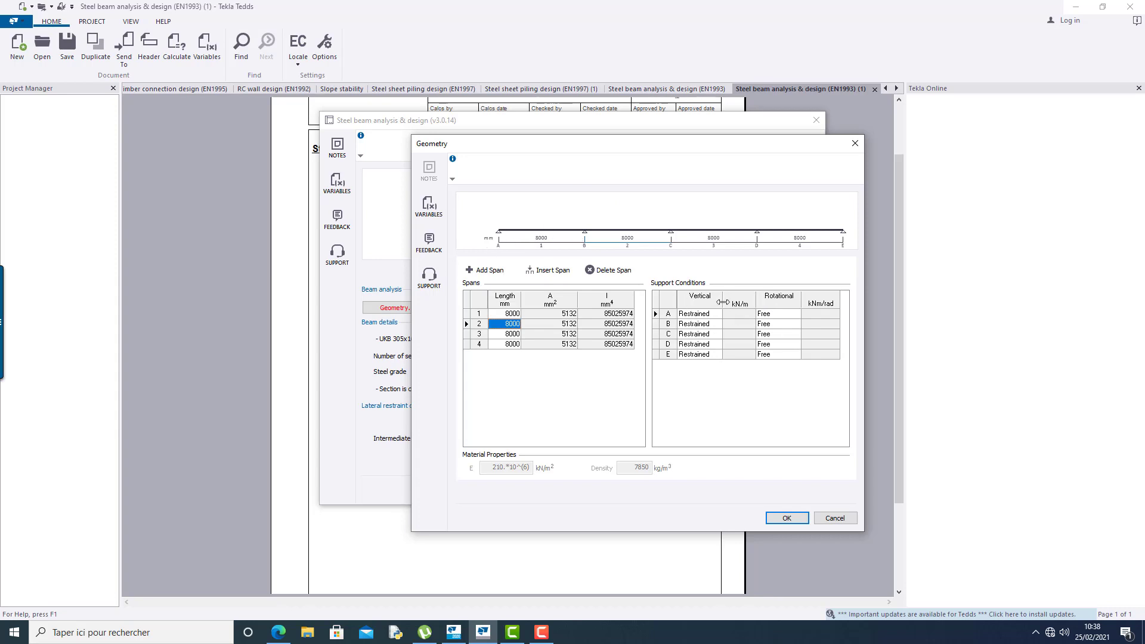
Step: Set the vertical condition of supports B and D to Spring and accept the beam geometry
{"action": "left_click", "coordinate": [656, 326]}
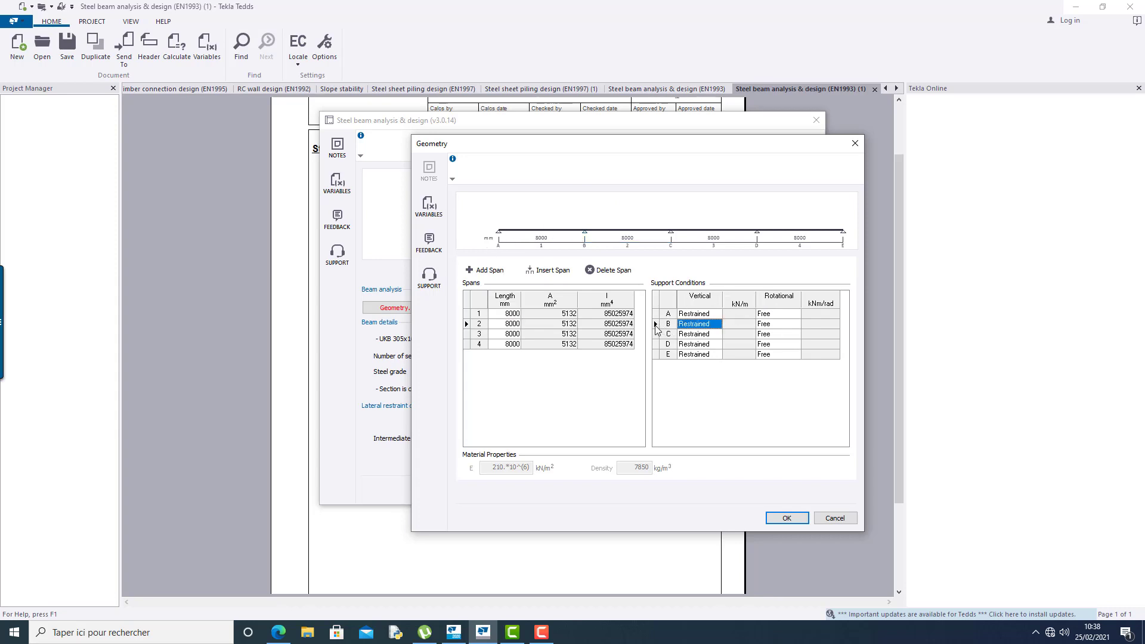
{"action": "left_click", "coordinate": [719, 332]}
{"action": "left_click", "coordinate": [691, 341]}
{"action": "left_click", "coordinate": [660, 344]}
{"action": "double_click", "coordinate": [717, 345]}
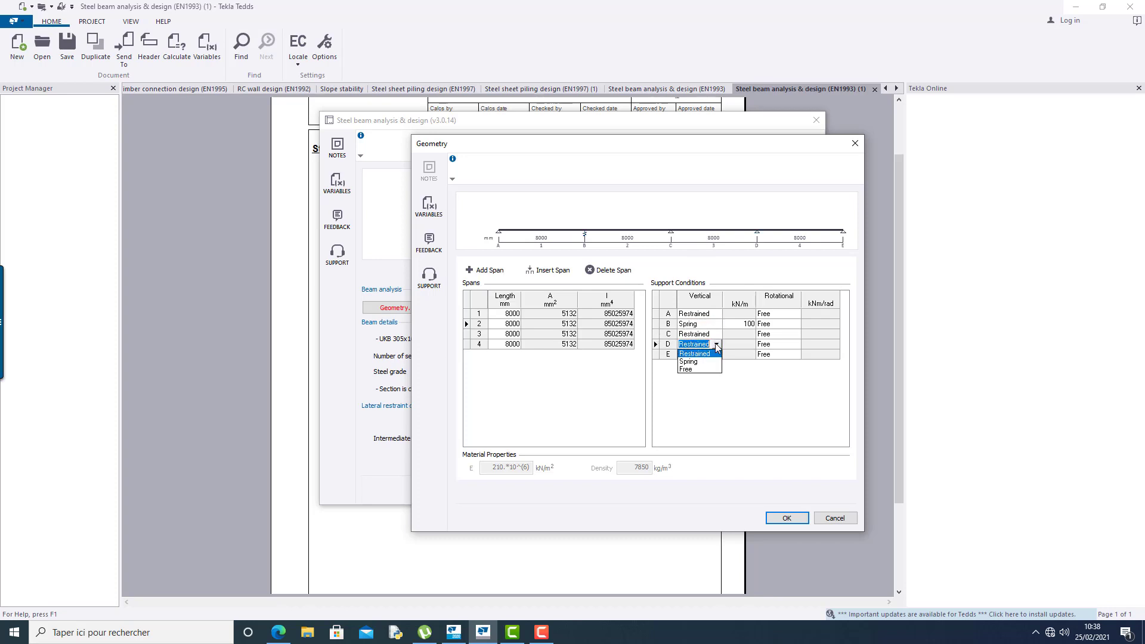
{"action": "left_click", "coordinate": [689, 361]}
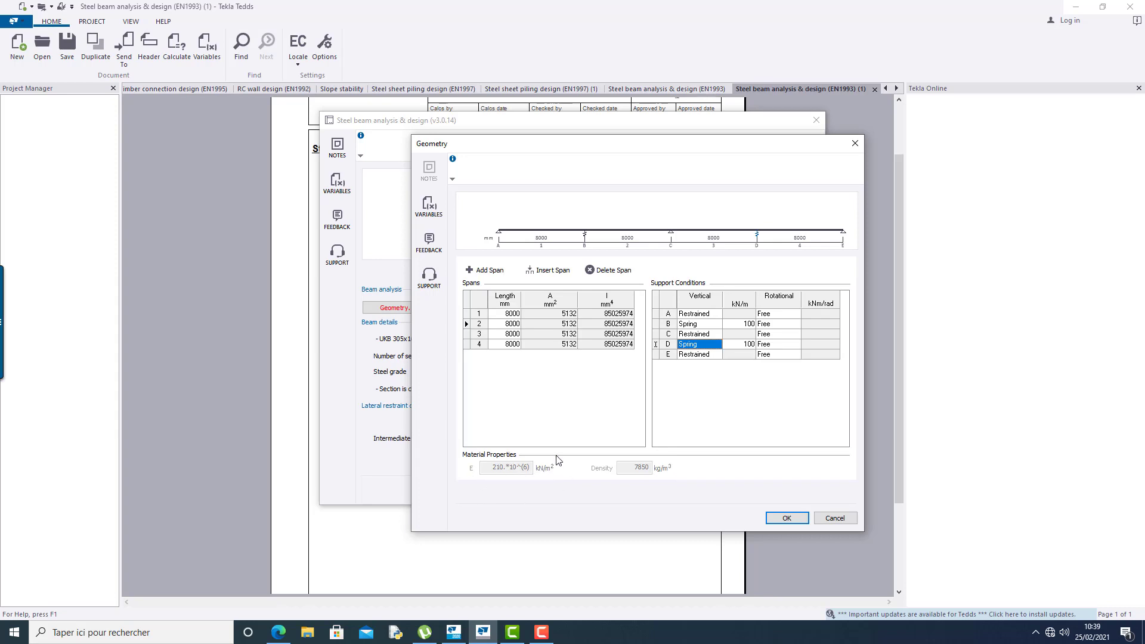
{"action": "left_click", "coordinate": [787, 518]}
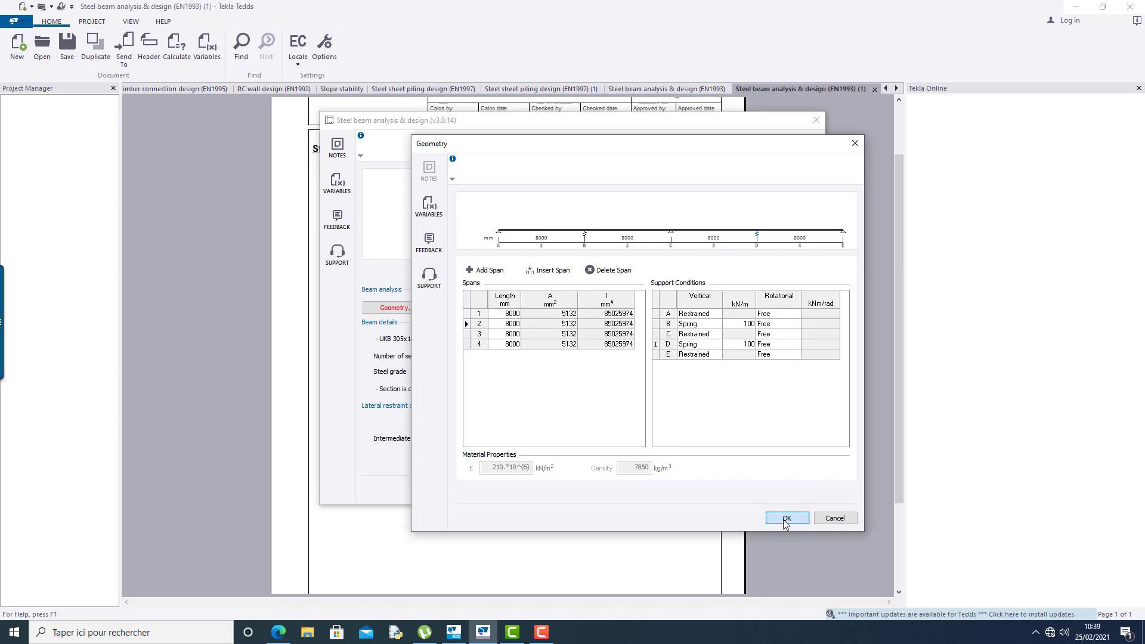
Step: Open the beam loading and set the type of loadcase 1 to Dead
{"action": "left_click", "coordinate": [464, 309]}
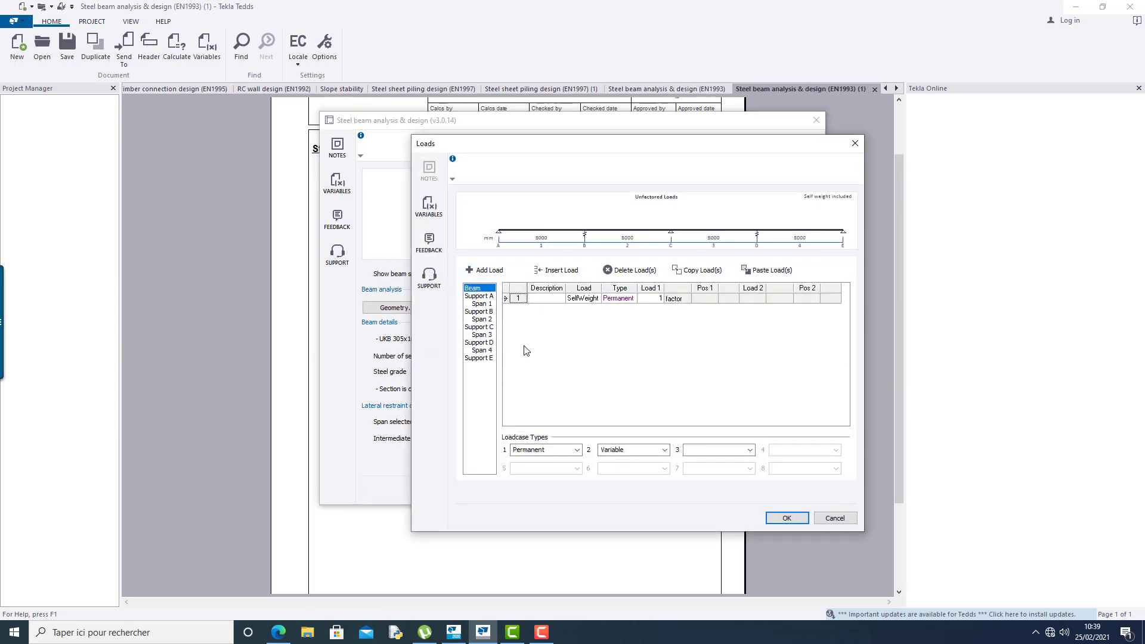
{"action": "left_click", "coordinate": [578, 453]}
{"action": "left_click", "coordinate": [565, 468]}
Step: Add a dead UDL of 25 kN/m over the full length of span 1
{"action": "left_click", "coordinate": [482, 297]}
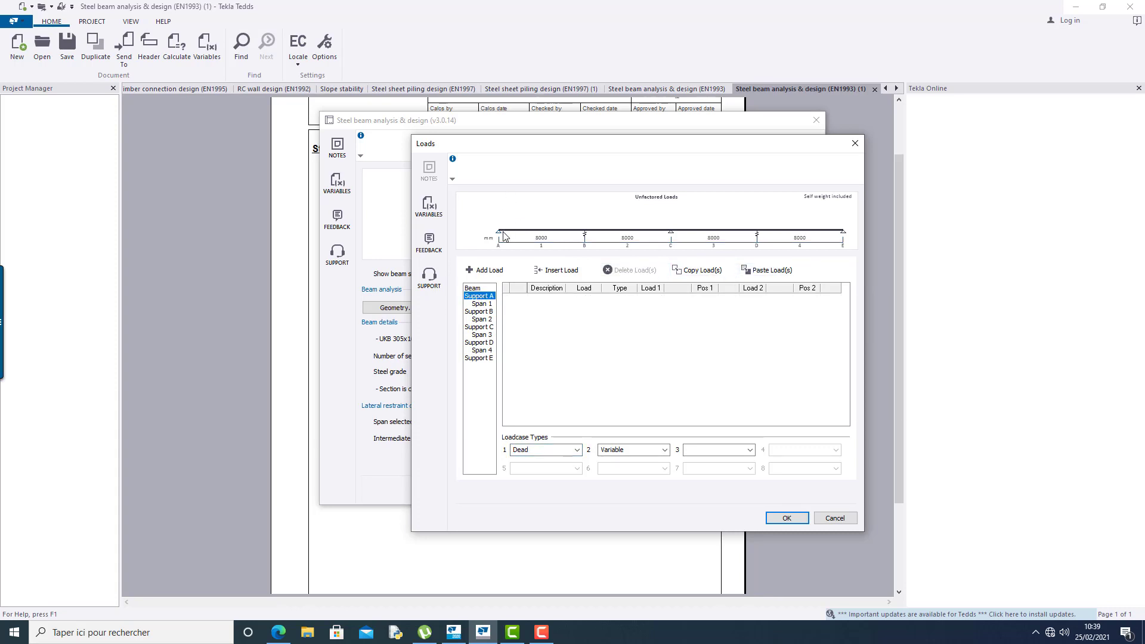
{"action": "left_click", "coordinate": [490, 304]}
{"action": "left_click", "coordinate": [493, 272]}
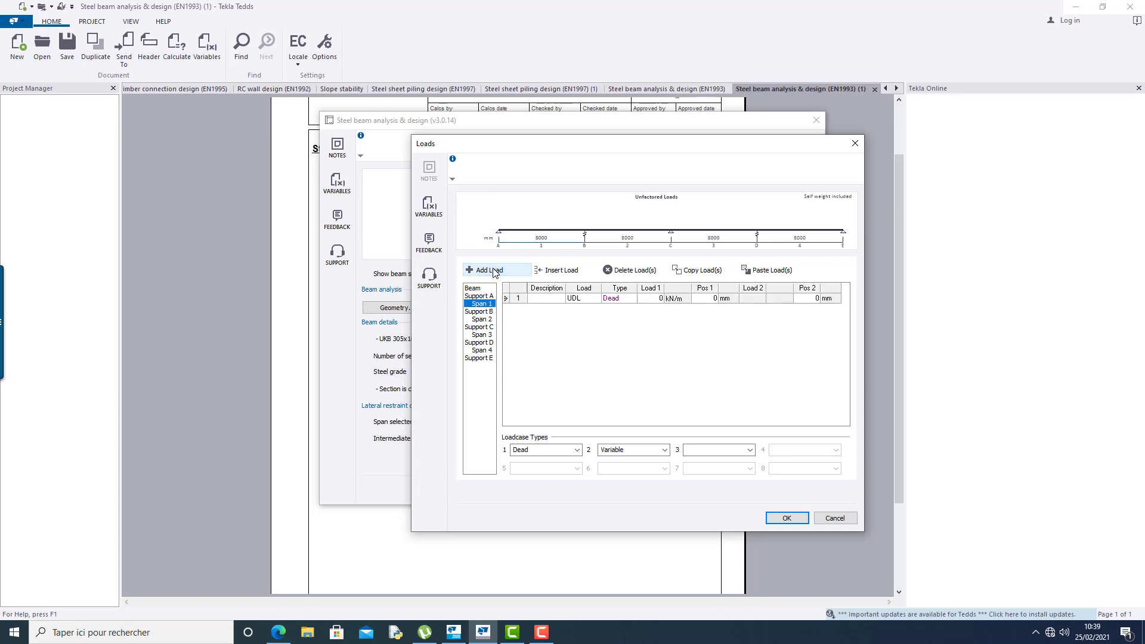
{"action": "left_click", "coordinate": [661, 300]}
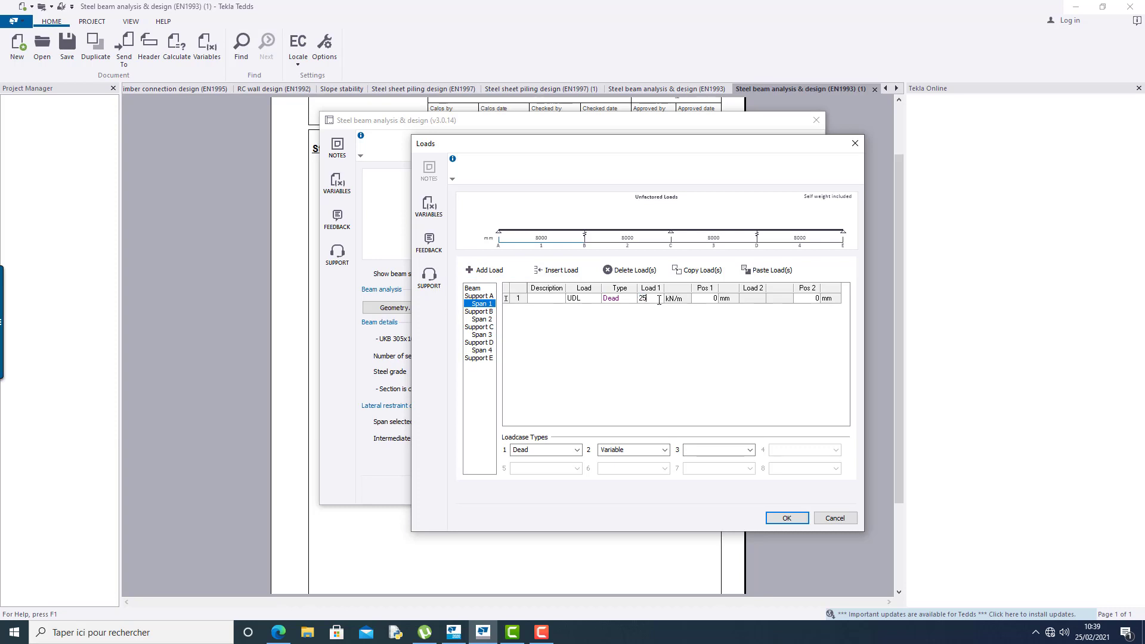
{"action": "left_click", "coordinate": [820, 300]}
{"action": "left_click", "coordinate": [819, 299]}
{"action": "left_click", "coordinate": [513, 319]}
Step: Add a dead UDL of 50 kN/m to span 2, from 0 to 8000 mm
{"action": "left_click", "coordinate": [482, 319]}
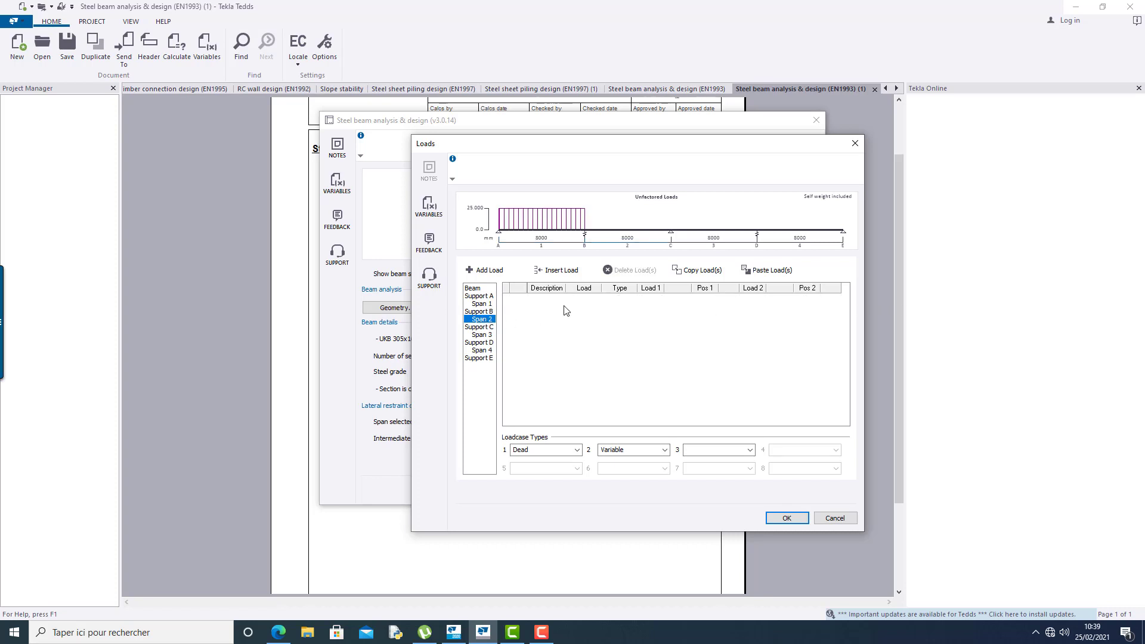
{"action": "left_click", "coordinate": [494, 273]}
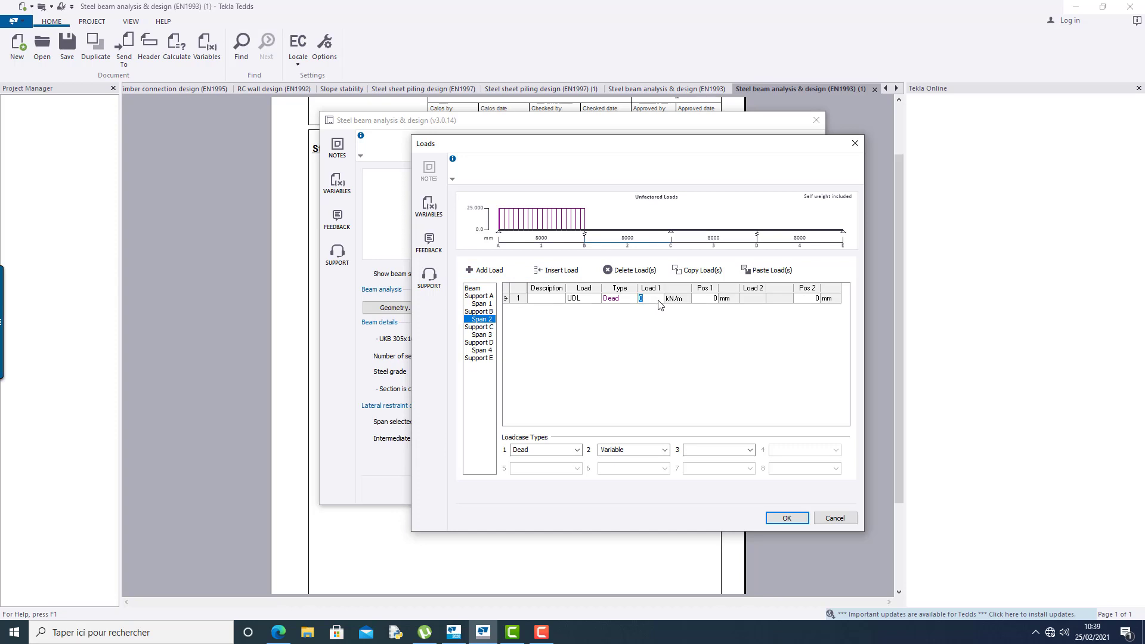
{"action": "left_click", "coordinate": [809, 299]}
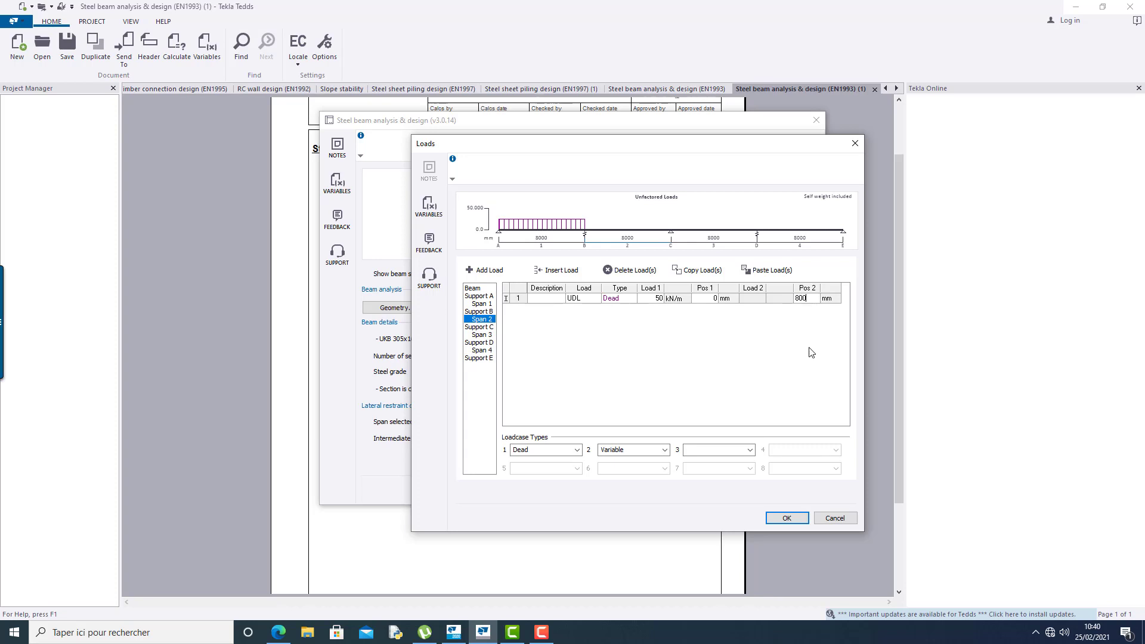
{"action": "type", "text": "8000"}
Step: Add a dead UDL of 25 kN/m over the full length of span 3
{"action": "left_click", "coordinate": [476, 336]}
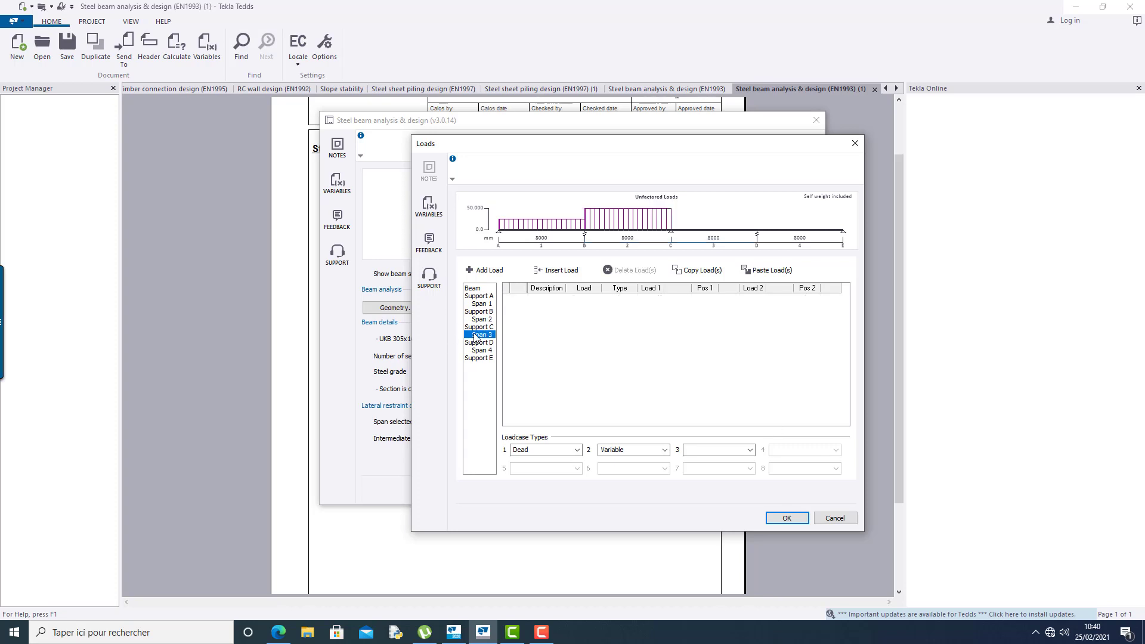
{"action": "left_click", "coordinate": [483, 272]}
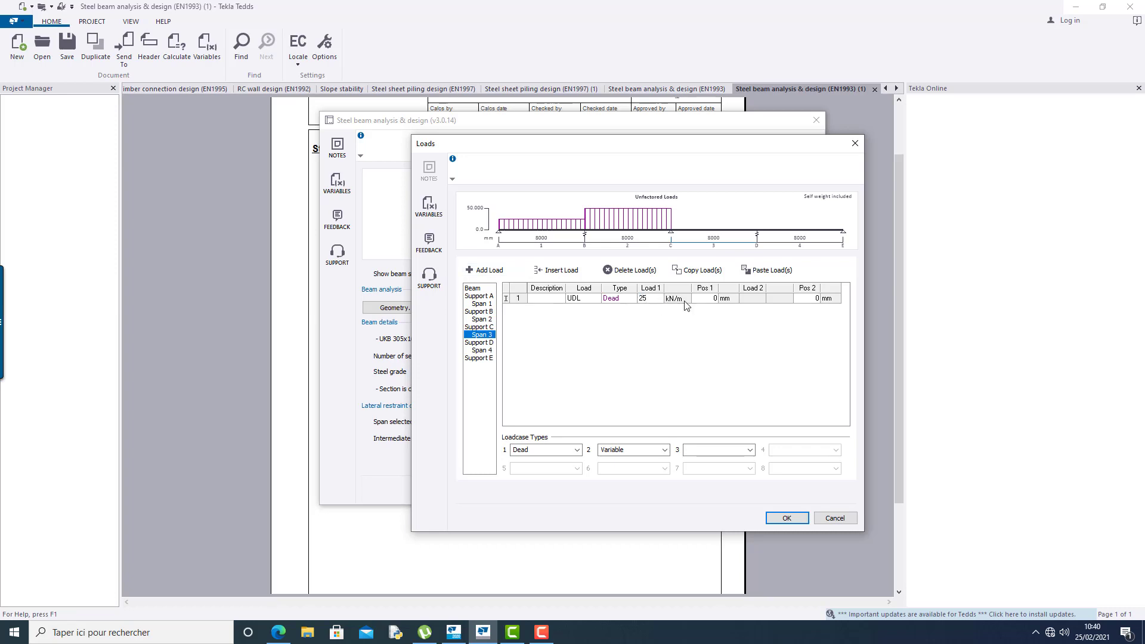
{"action": "left_click", "coordinate": [814, 299]}
Step: Add a dead UDL of 50 kN/m to span 4, from 0 to 4000 mm, and accept the loads
{"action": "left_click", "coordinate": [482, 351]}
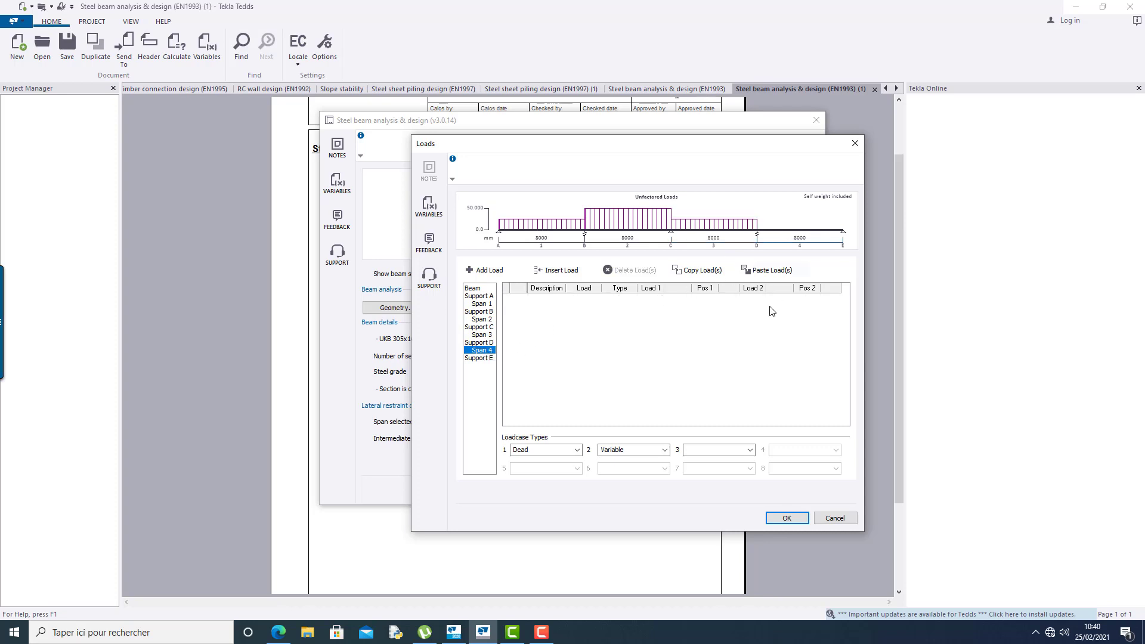
{"action": "left_click", "coordinate": [490, 271]}
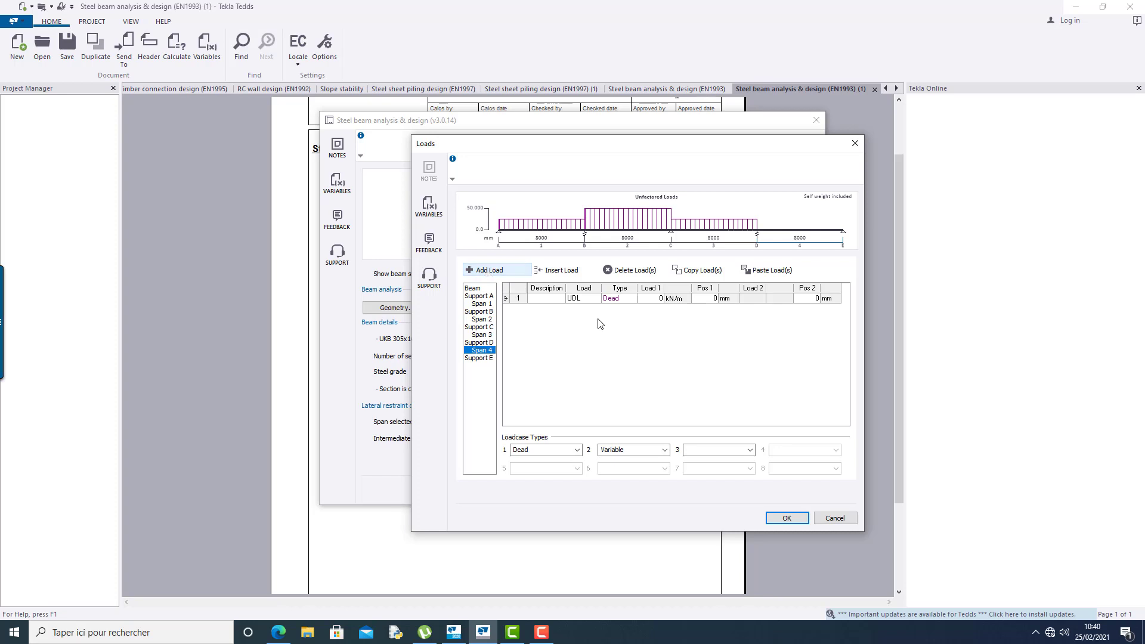
{"action": "left_click", "coordinate": [658, 298]}
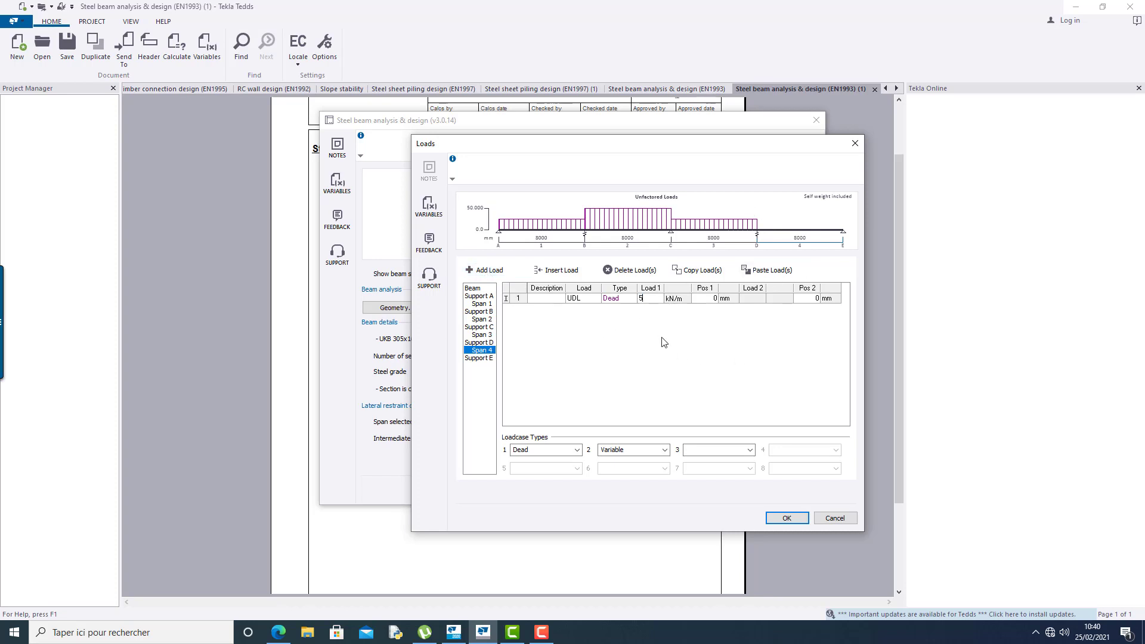
{"action": "type", "text": "50"}
{"action": "left_click", "coordinate": [814, 299]}
{"action": "left_click", "coordinate": [710, 300]}
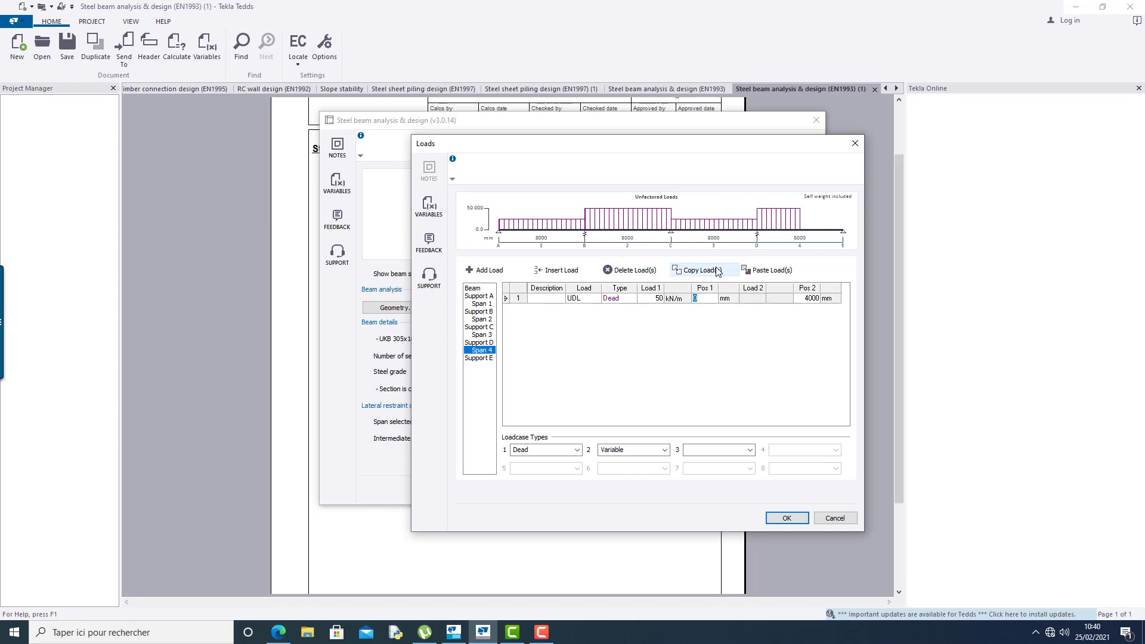
{"action": "left_click", "coordinate": [785, 522]}
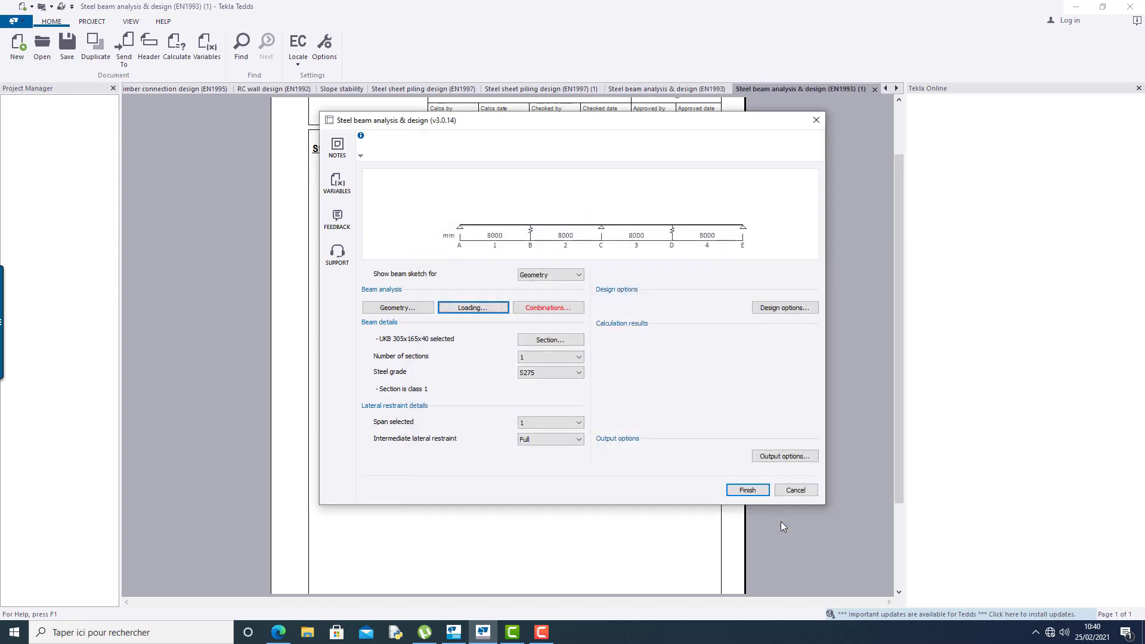
Step: Accept the default load combination factors and set the steel grade to S355
{"action": "left_click", "coordinate": [543, 310]}
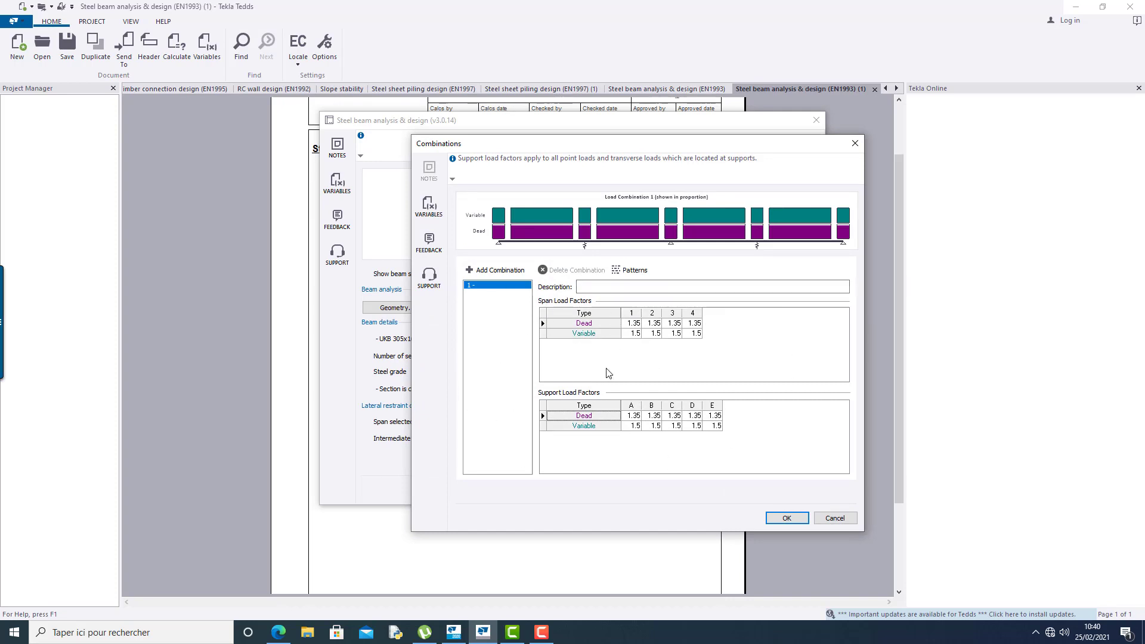
{"action": "left_click", "coordinate": [801, 521]}
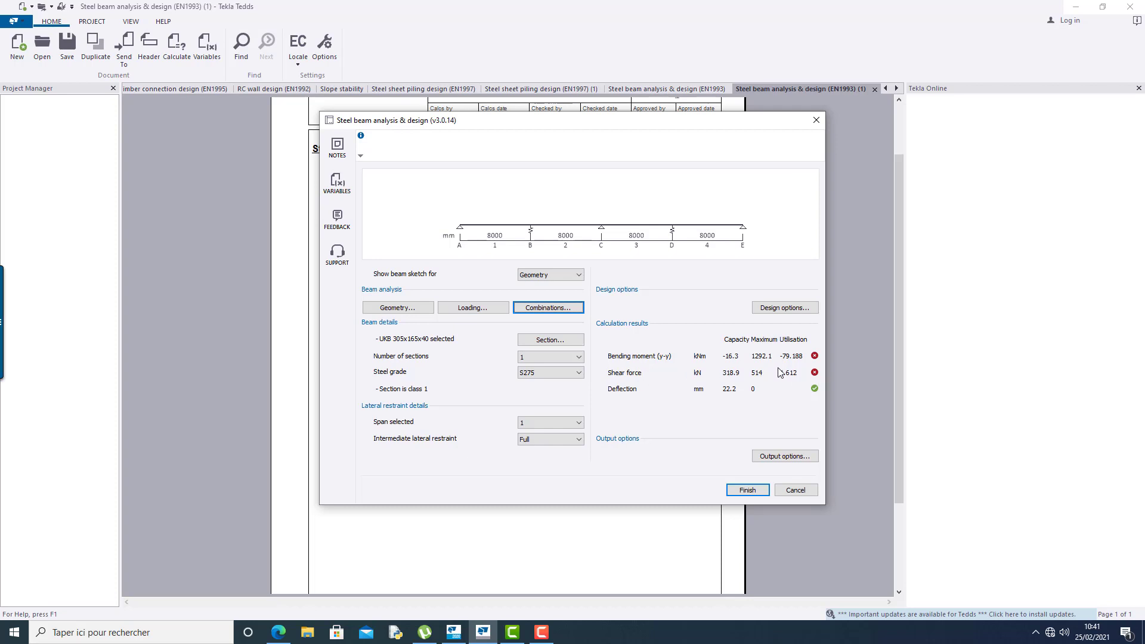
{"action": "left_click", "coordinate": [562, 374]}
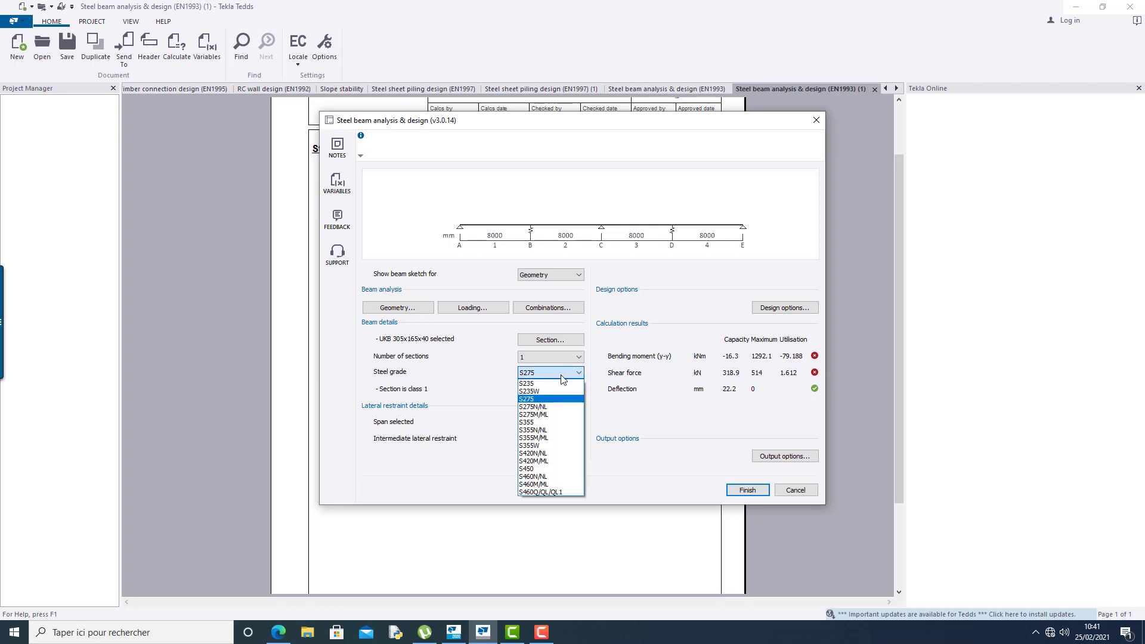
{"action": "left_click", "coordinate": [547, 423]}
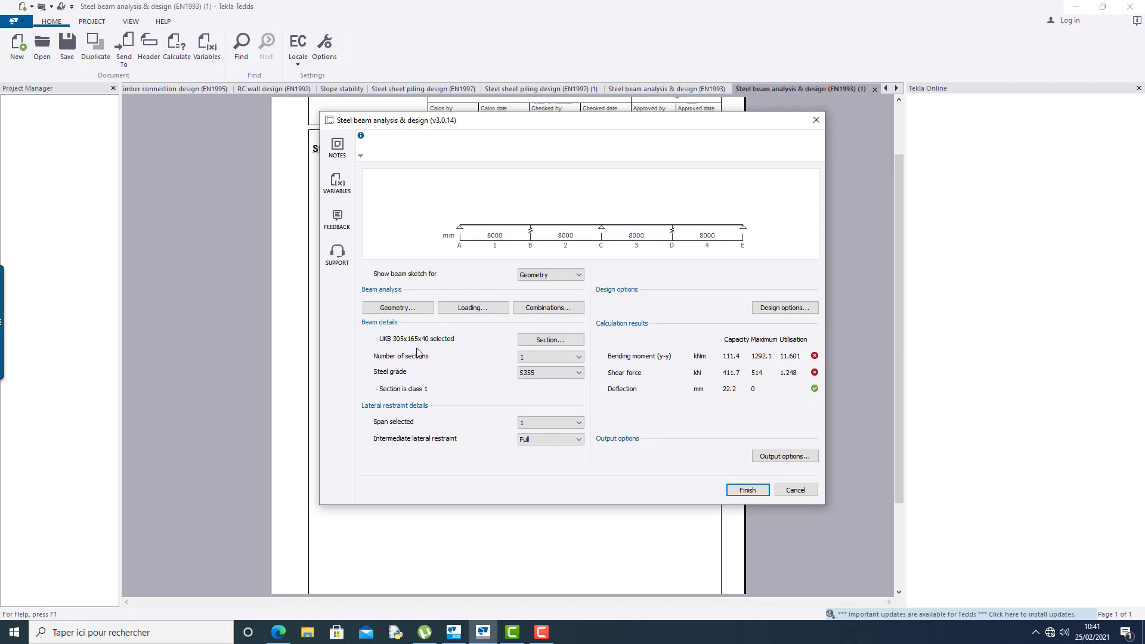
Step: Try the HE 320 M section from the Wide/Very Wide Flanged Beams for the beam
{"action": "left_click", "coordinate": [532, 343]}
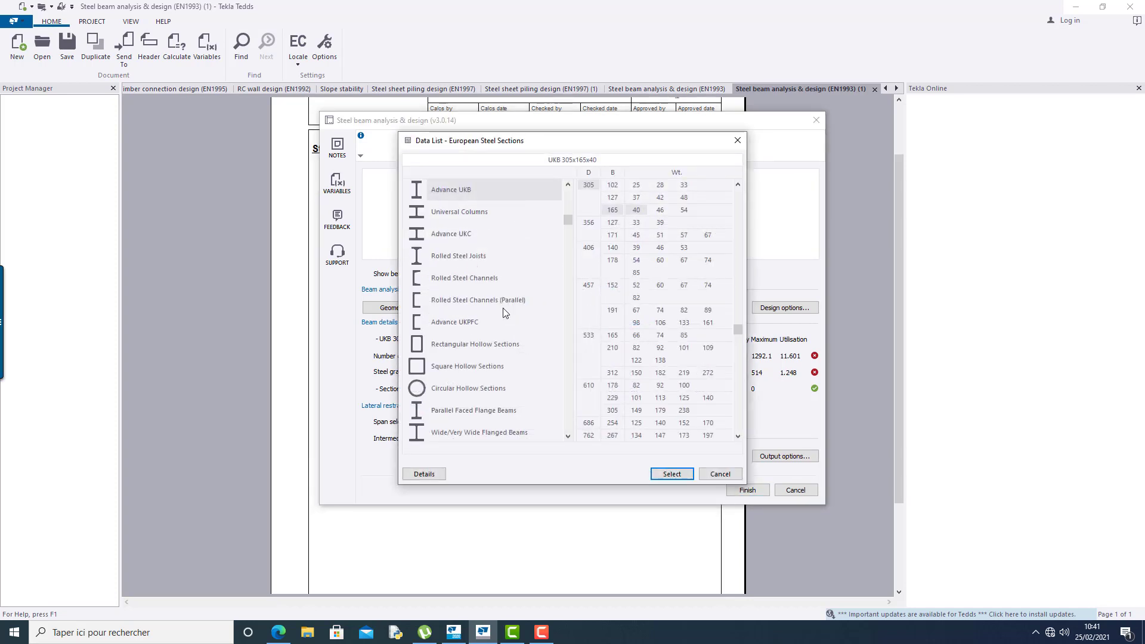
{"action": "left_click", "coordinate": [569, 437]}
{"action": "left_click", "coordinate": [569, 438]}
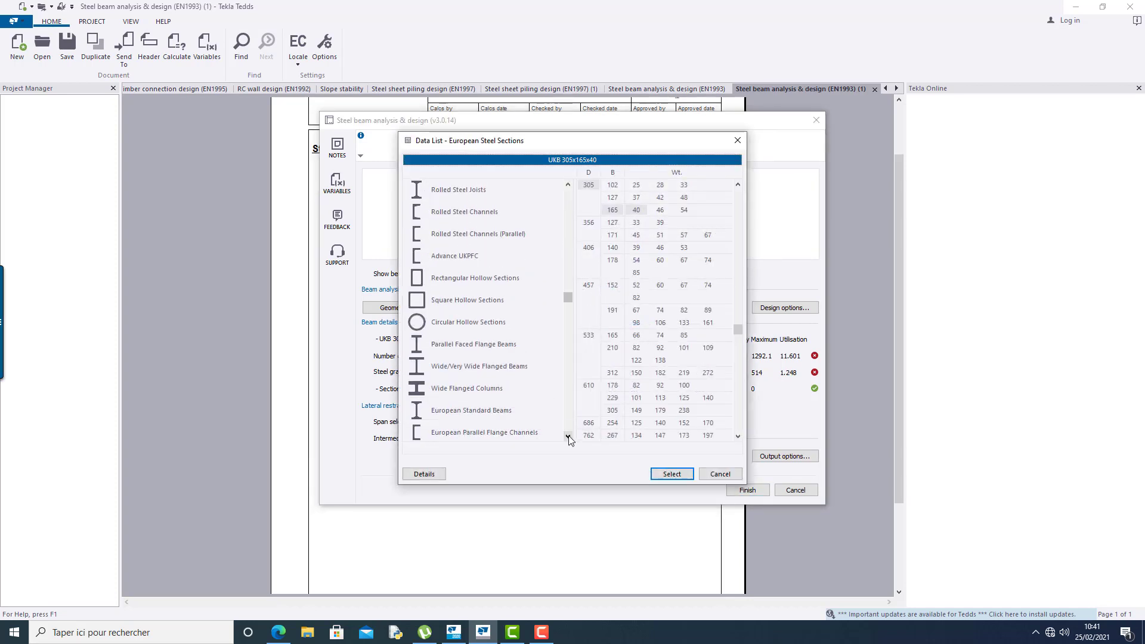
{"action": "left_click", "coordinate": [457, 370]}
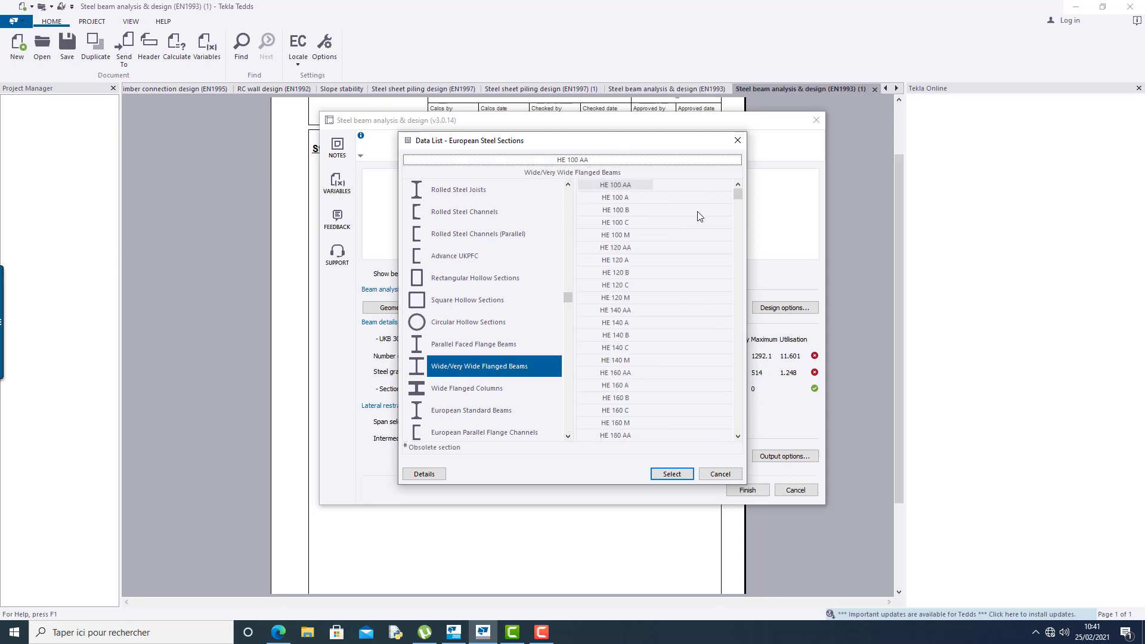
{"action": "left_click_drag", "start_coordinate": [737, 191], "coordinate": [739, 243]}
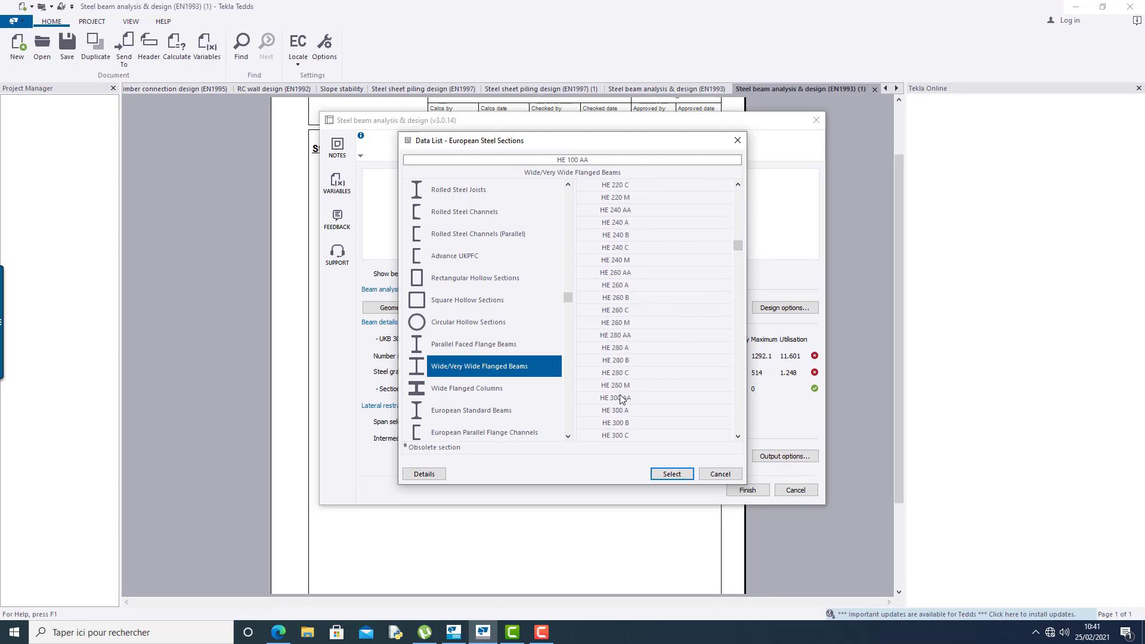
{"action": "left_click", "coordinate": [738, 433]}
{"action": "left_click", "coordinate": [739, 433]}
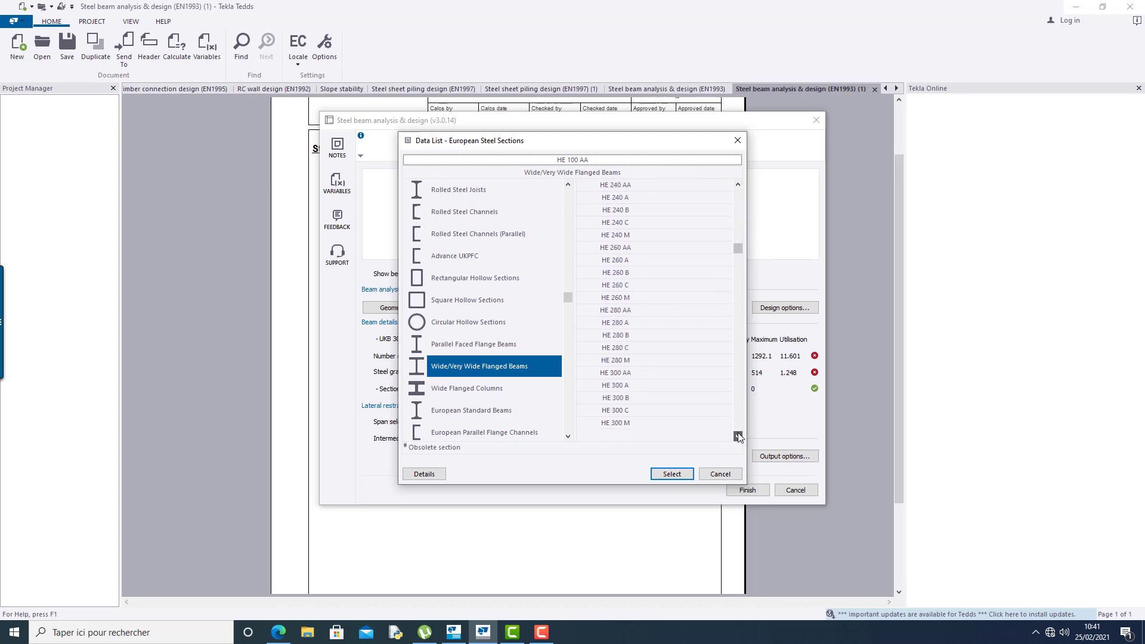
{"action": "left_click", "coordinate": [739, 433]}
{"action": "left_click", "coordinate": [738, 433]}
{"action": "left_click", "coordinate": [738, 433]}
{"action": "left_click", "coordinate": [738, 433]}
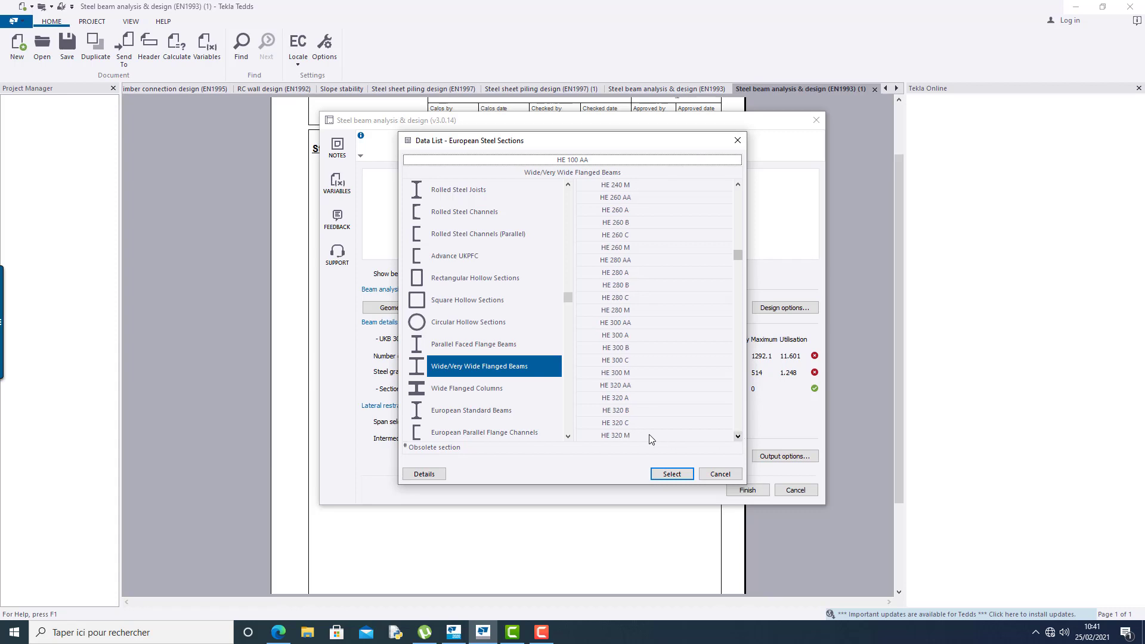
{"action": "left_click", "coordinate": [617, 436]}
{"action": "left_click", "coordinate": [672, 474]}
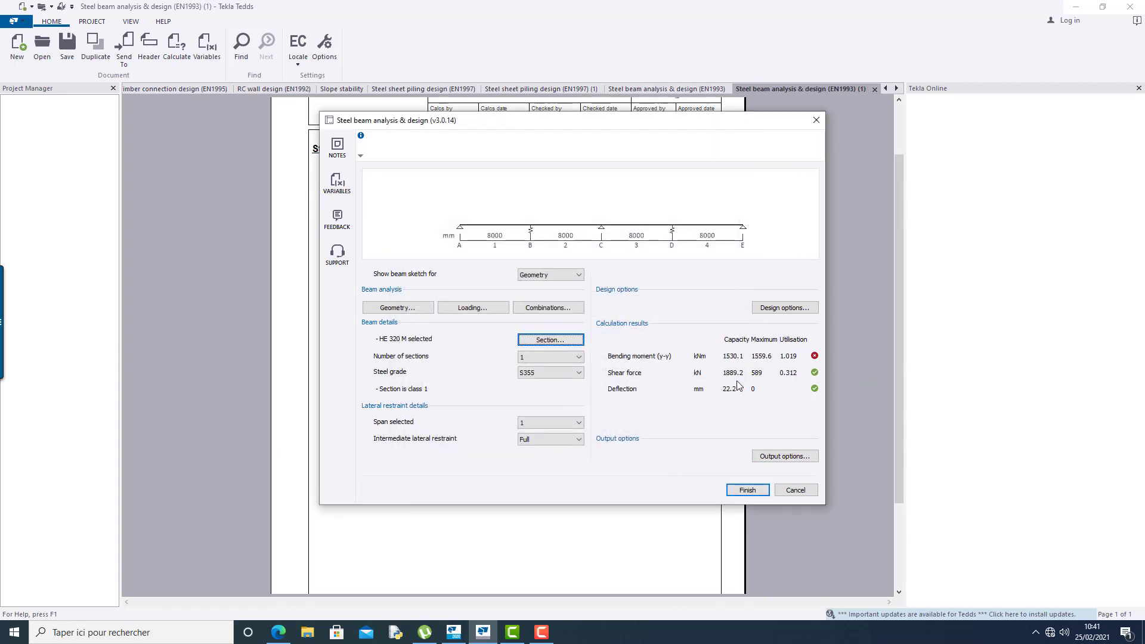
Step: Try the HE 400 AA section for the beam, followed by the HE 450 A section
{"action": "left_click", "coordinate": [553, 342]}
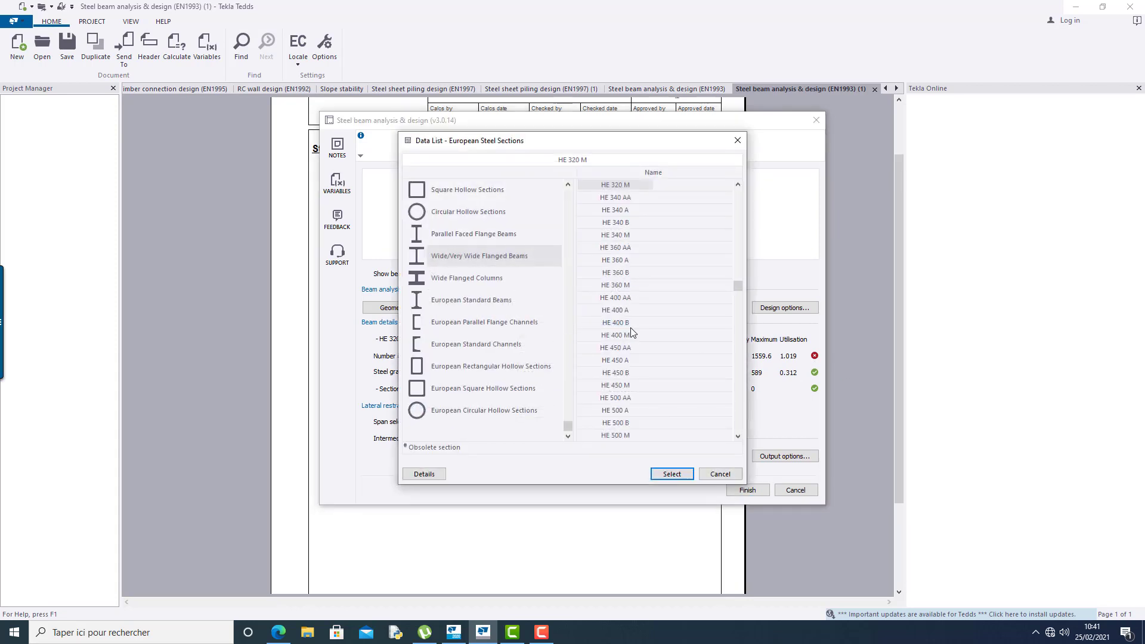
{"action": "left_click", "coordinate": [621, 297]}
{"action": "left_click", "coordinate": [673, 474]}
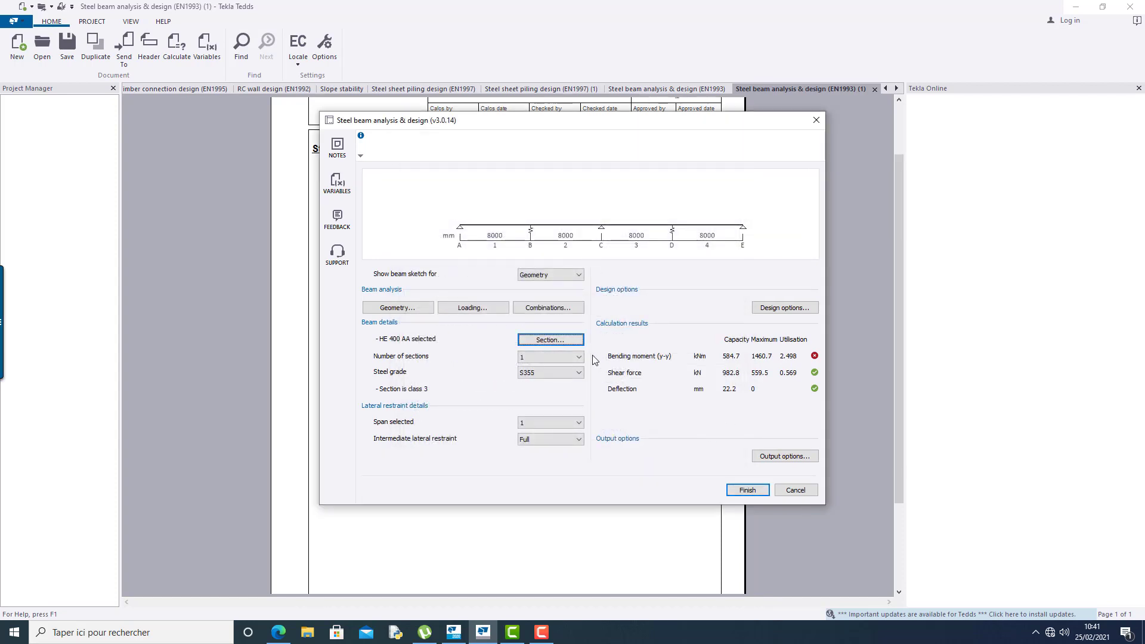
{"action": "left_click", "coordinate": [550, 340]}
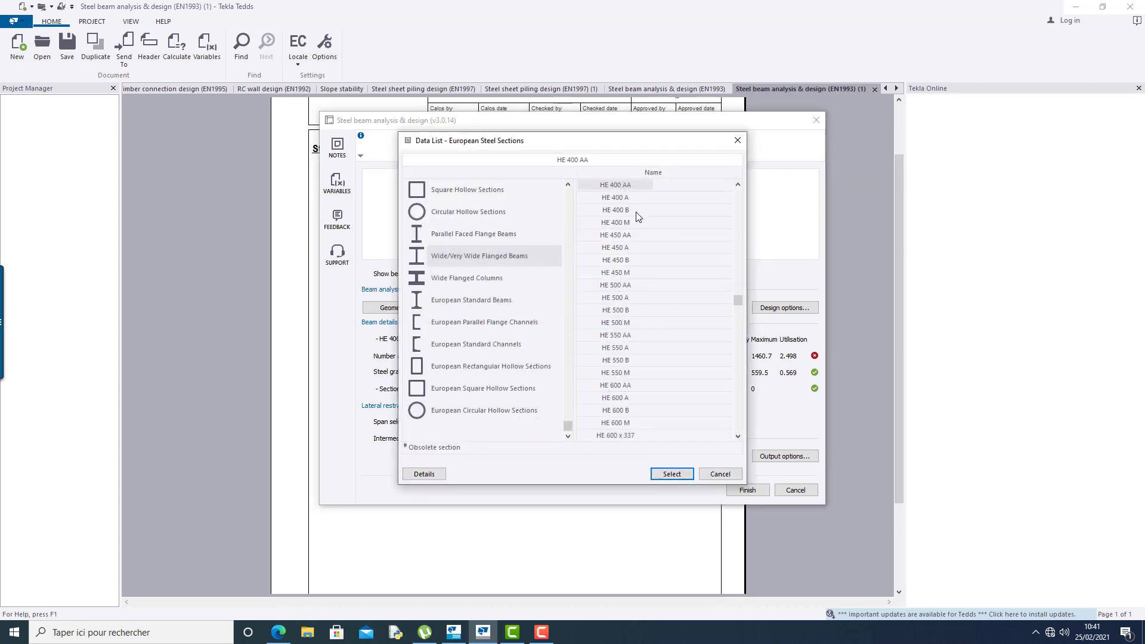
{"action": "left_click", "coordinate": [617, 249]}
{"action": "left_click", "coordinate": [670, 473]}
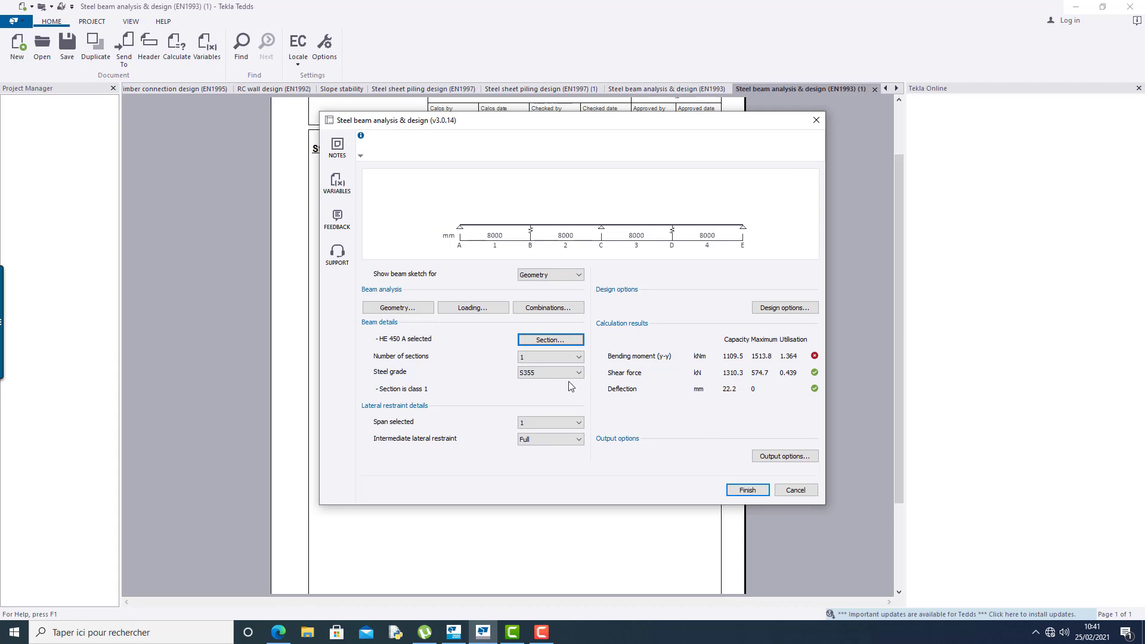
Step: Accept the design options unchanged and set the beam section to HE 500 M
{"action": "left_click", "coordinate": [785, 308]}
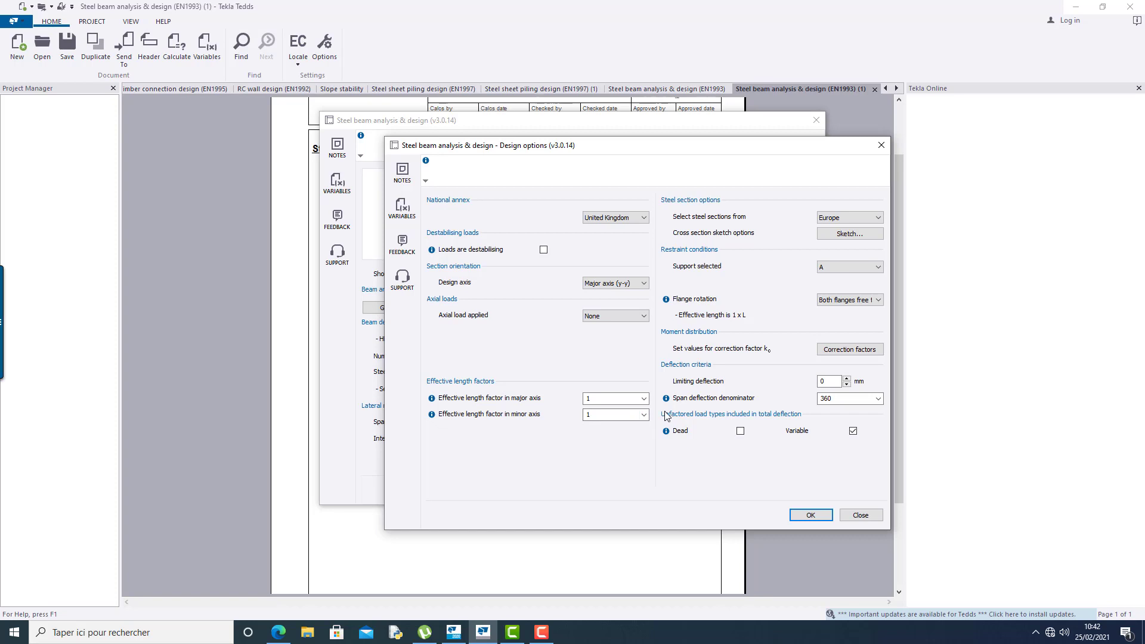
{"action": "left_click", "coordinate": [813, 519]}
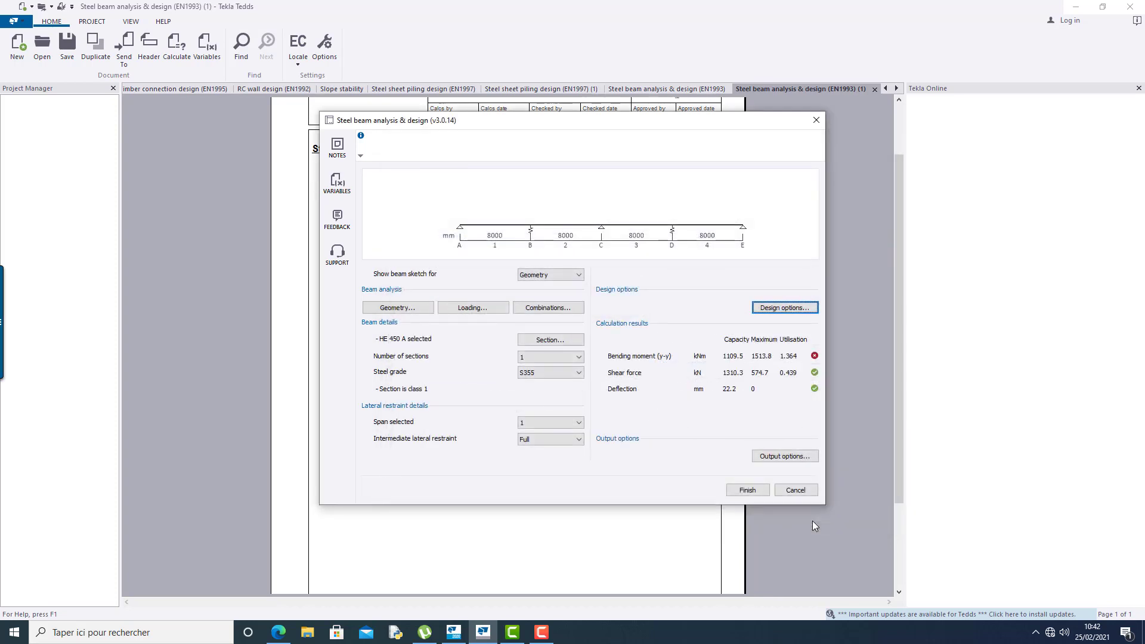
{"action": "left_click", "coordinate": [553, 340]}
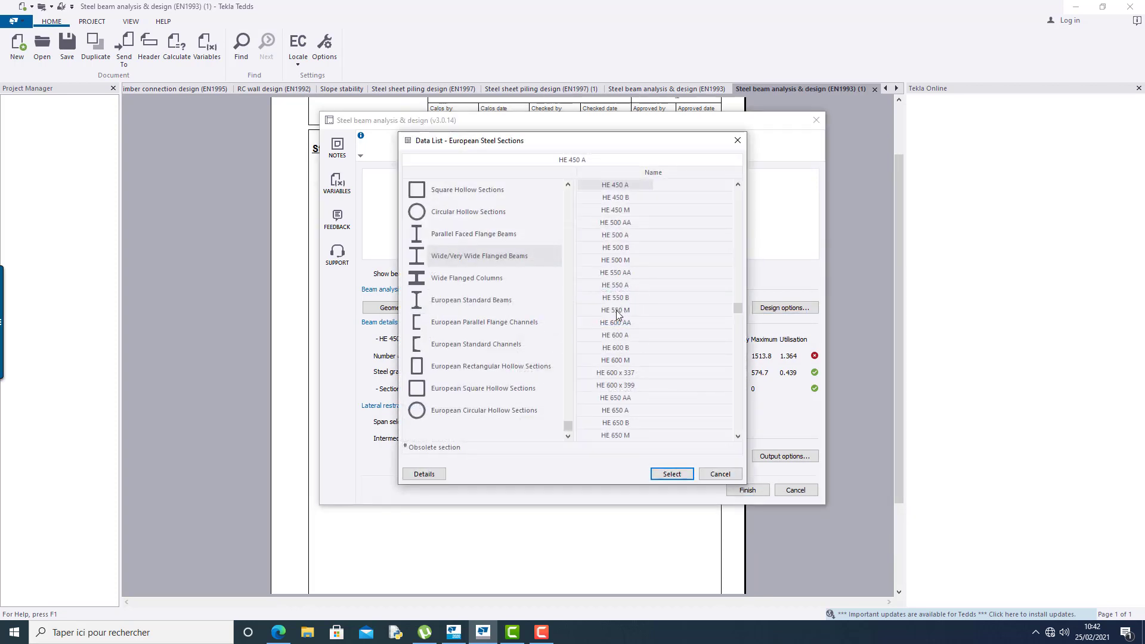
{"action": "left_click", "coordinate": [621, 260]}
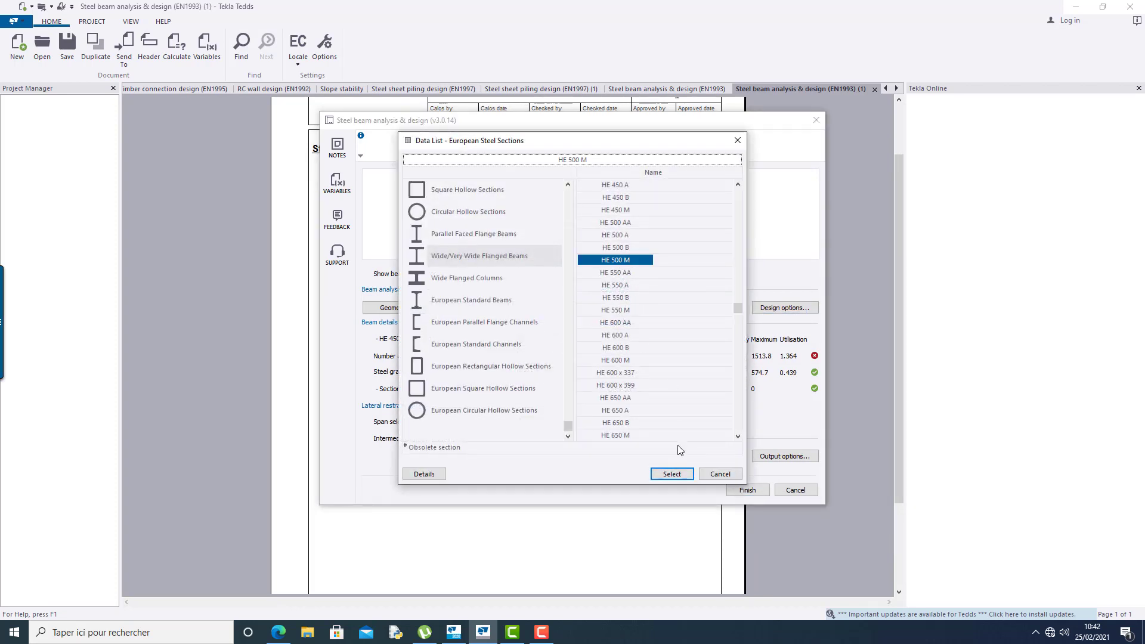
{"action": "left_click", "coordinate": [672, 474]}
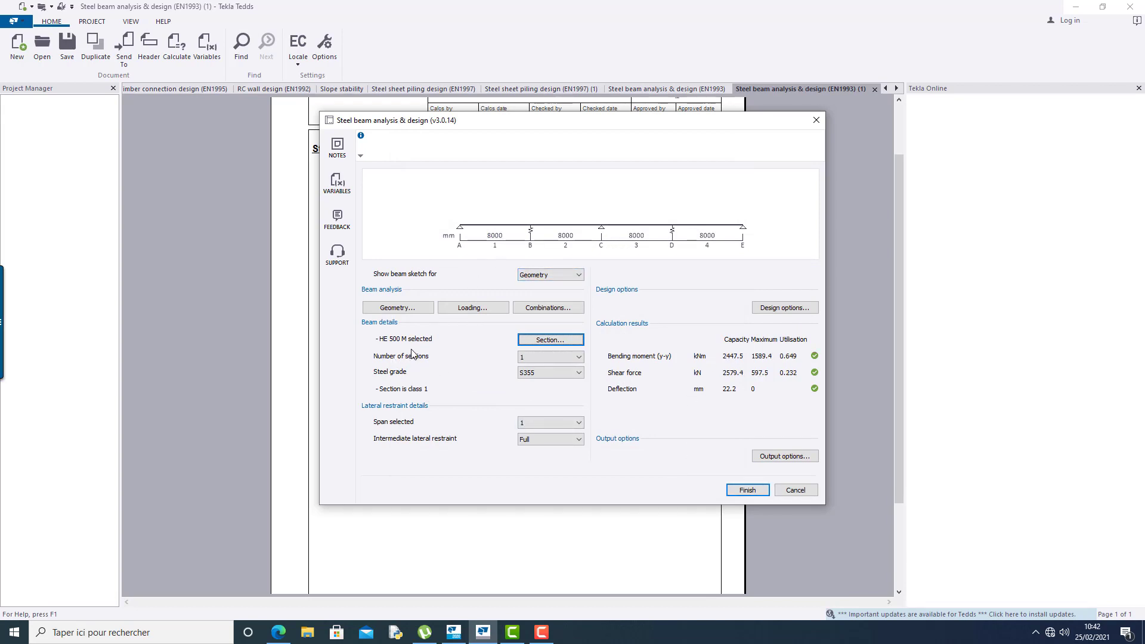
Step: Browse the Wide Flanged Columns and Wide/Very Wide Flanged Beams, and try IPE 500 from the Parallel Faced Flange Beams as the beam section
{"action": "left_click", "coordinate": [530, 339]}
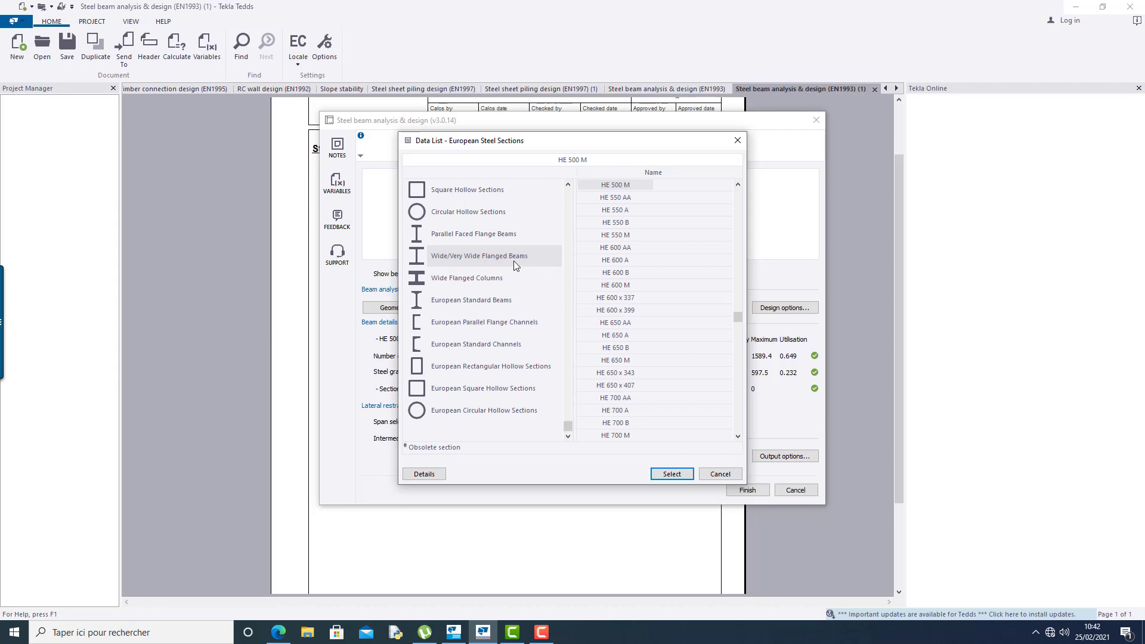
{"action": "left_click", "coordinate": [448, 281]}
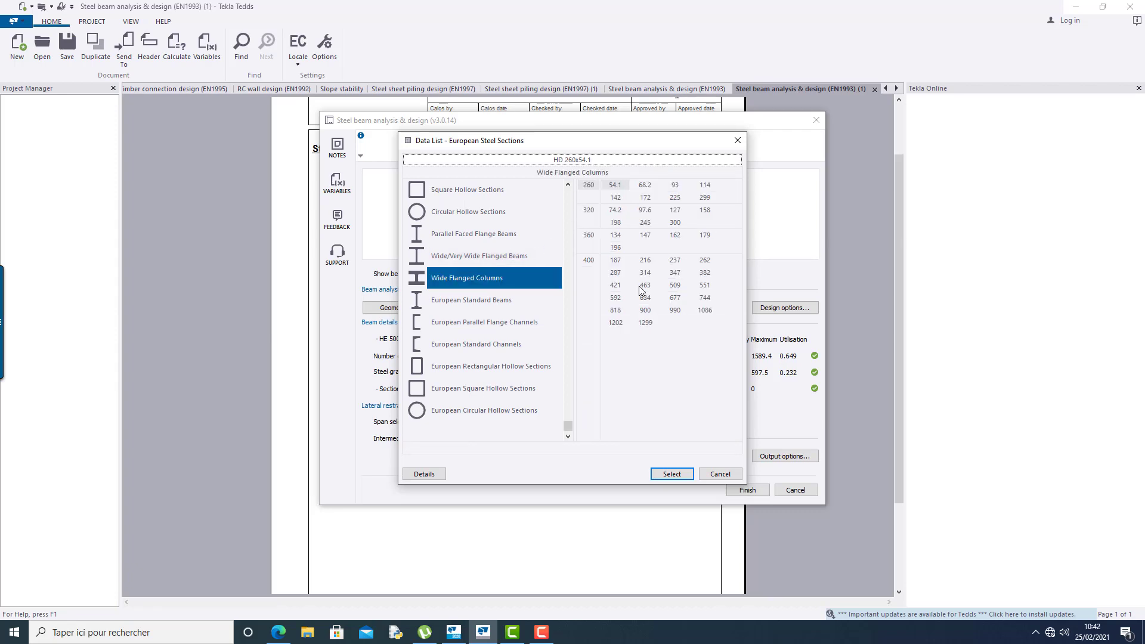
{"action": "left_click", "coordinate": [458, 258]}
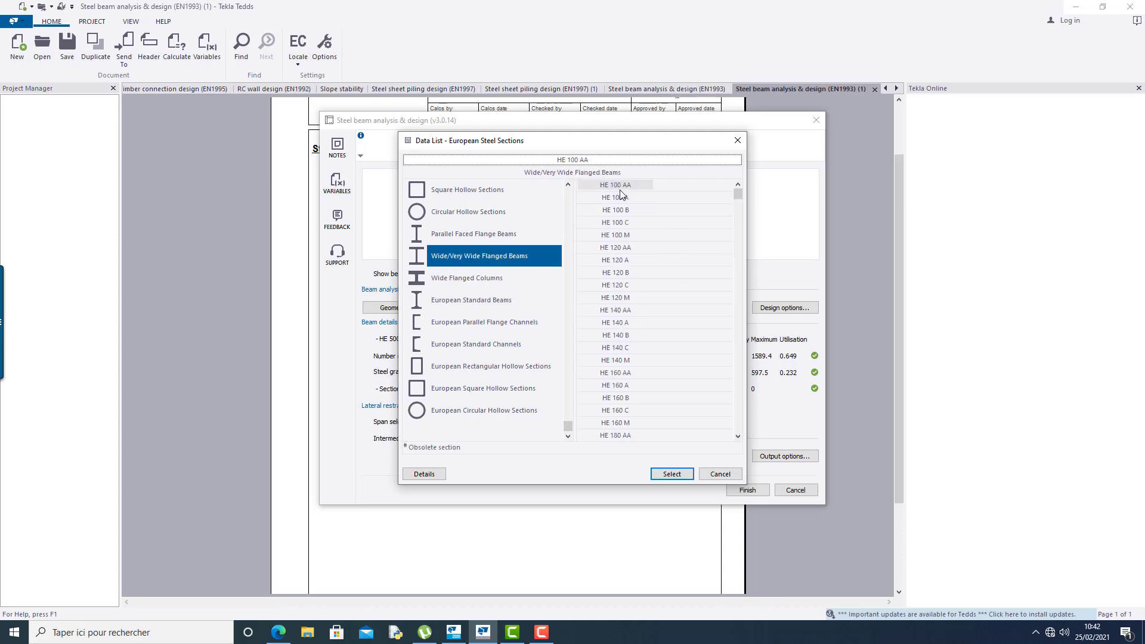
{"action": "left_click_drag", "start_coordinate": [739, 198], "coordinate": [735, 433]}
{"action": "left_click_drag", "start_coordinate": [734, 321], "coordinate": [734, 191]}
{"action": "left_click", "coordinate": [492, 234]}
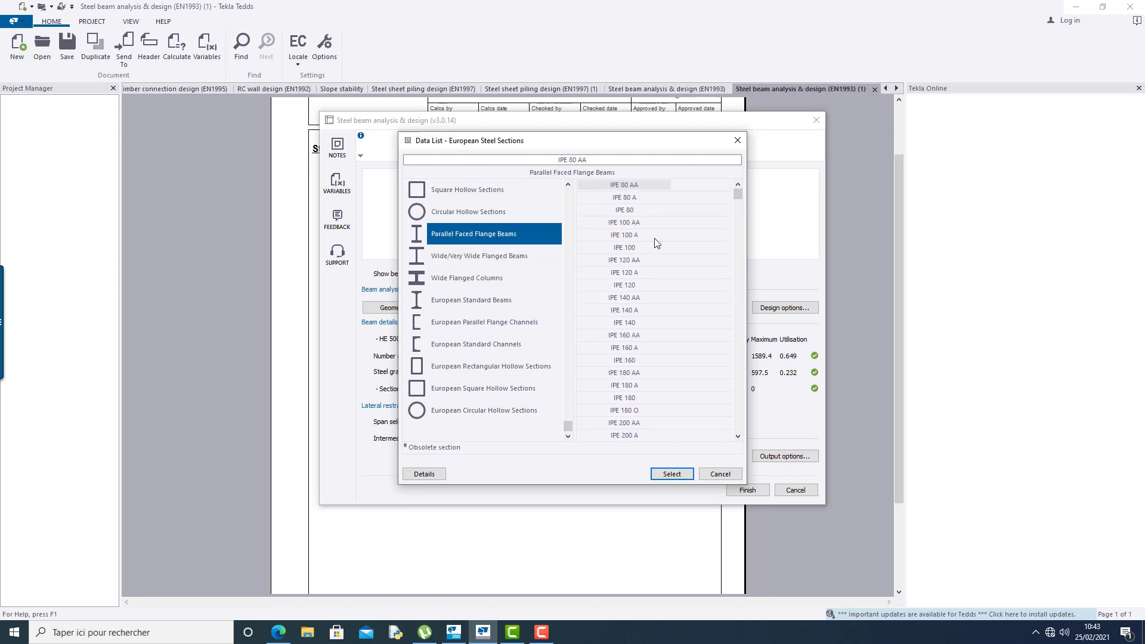
{"action": "left_click_drag", "start_coordinate": [643, 147], "coordinate": [539, 118]}
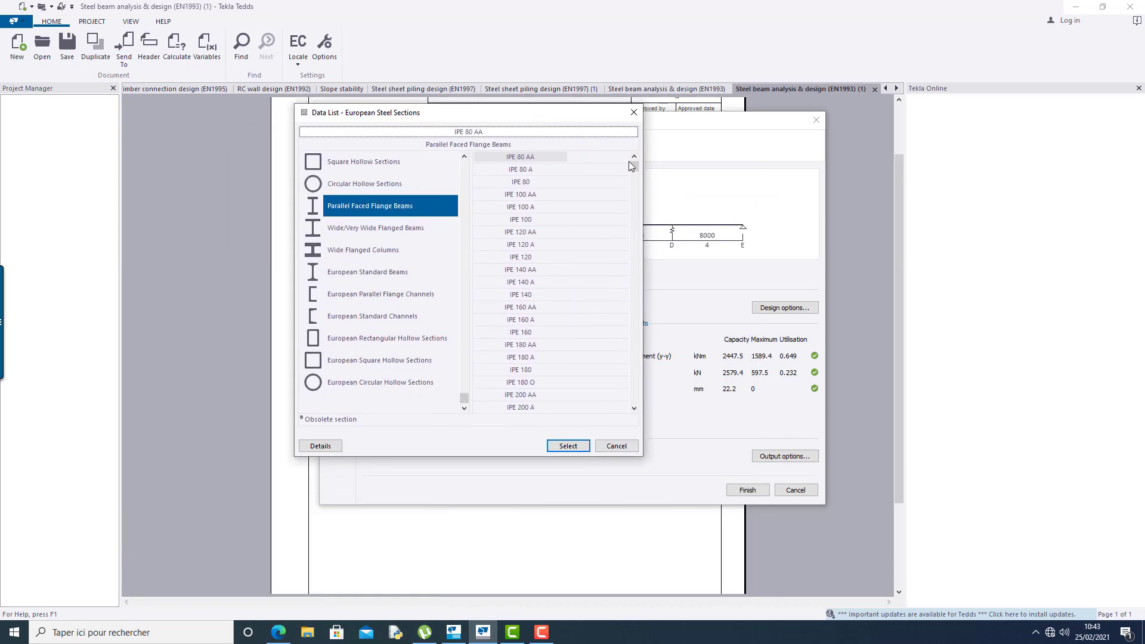
{"action": "left_click_drag", "start_coordinate": [632, 166], "coordinate": [634, 349]}
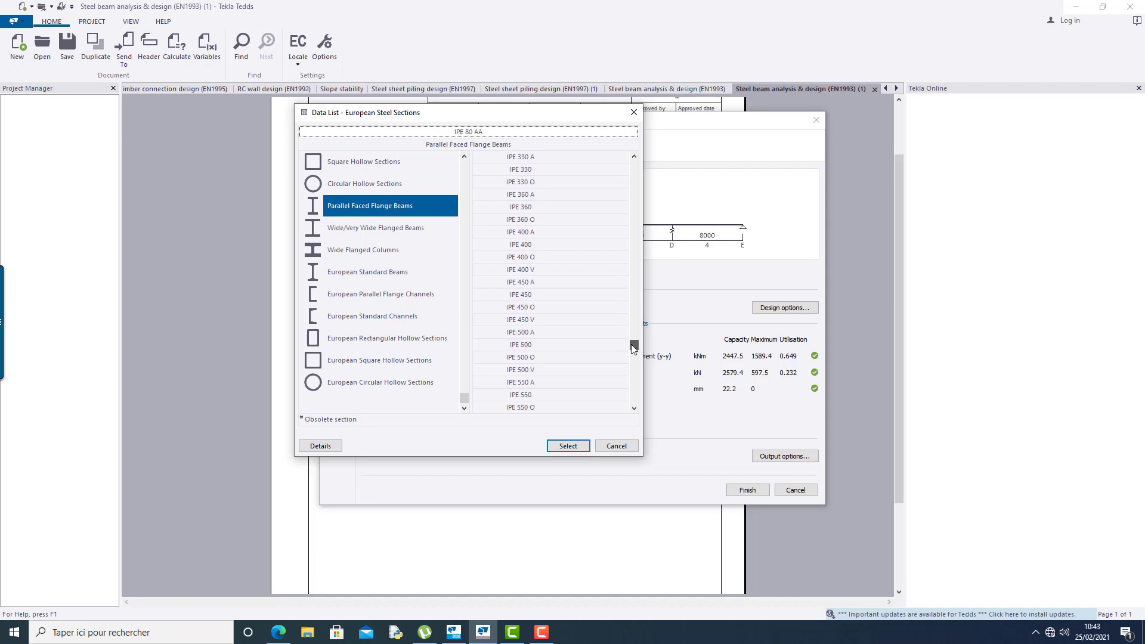
{"action": "left_click", "coordinate": [529, 349]}
{"action": "left_click", "coordinate": [568, 448]}
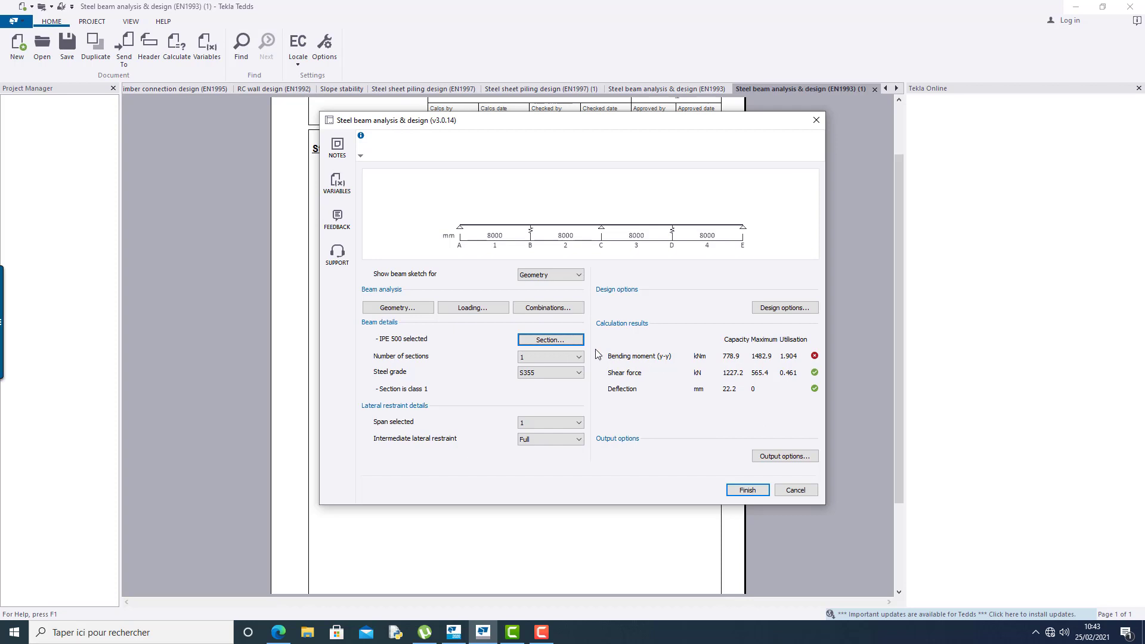
Step: Try the larger IPE 550 A section for the beam
{"action": "left_click", "coordinate": [561, 341]}
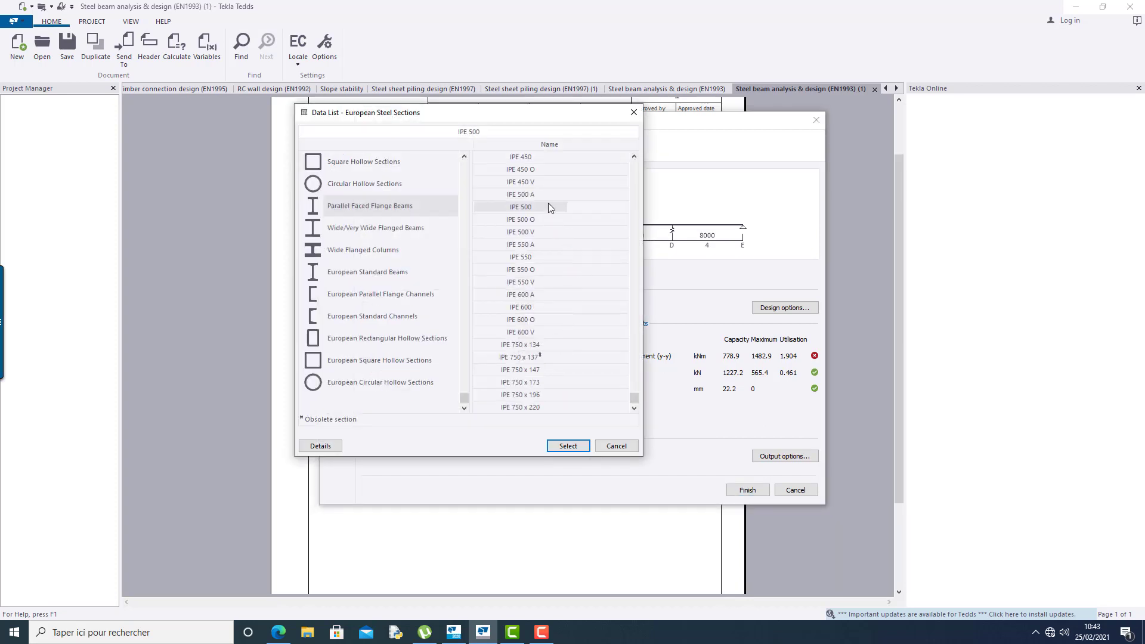
{"action": "left_click", "coordinate": [529, 249]}
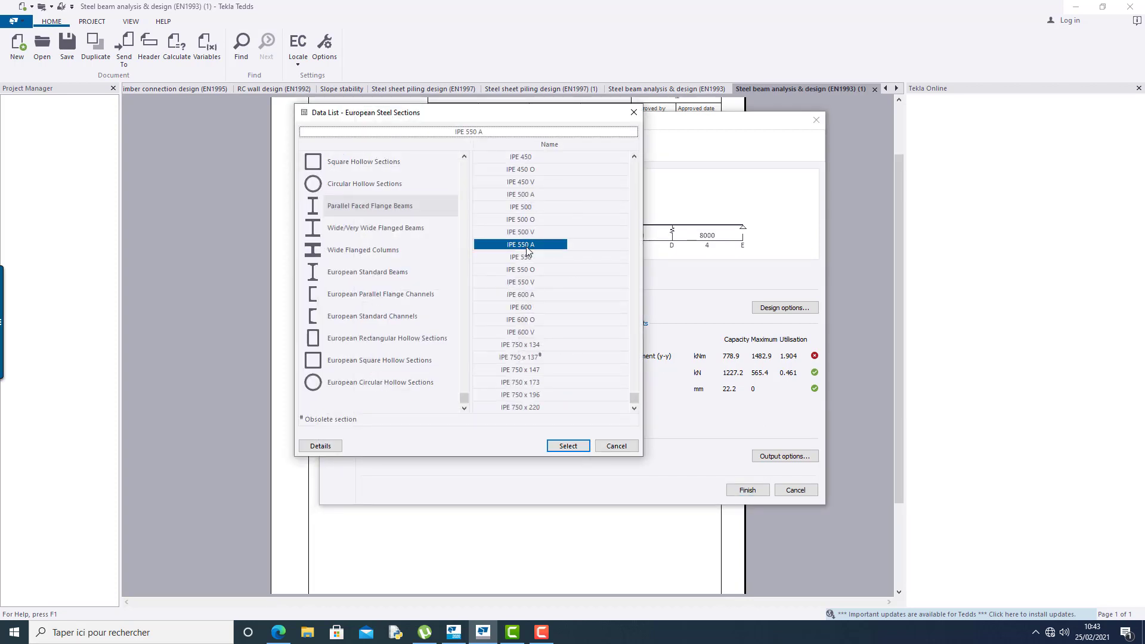
{"action": "left_click", "coordinate": [568, 447]}
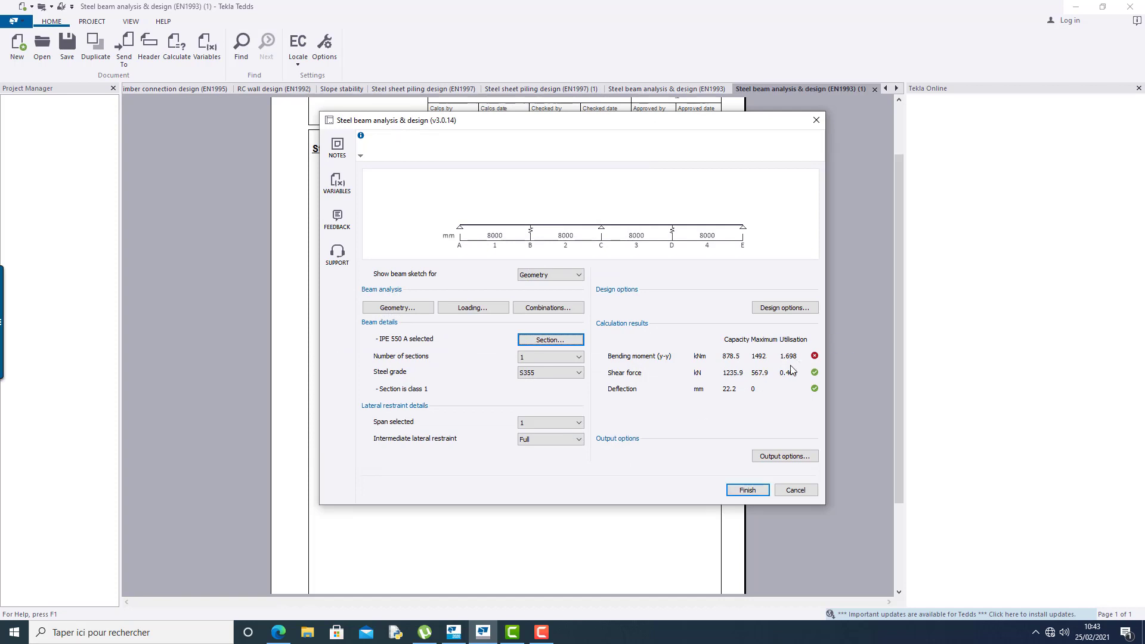
Step: Return the beam section to HE 500 M from the Wide/Very Wide Flanged Beams and finish the beam design input
{"action": "left_click", "coordinate": [542, 342]}
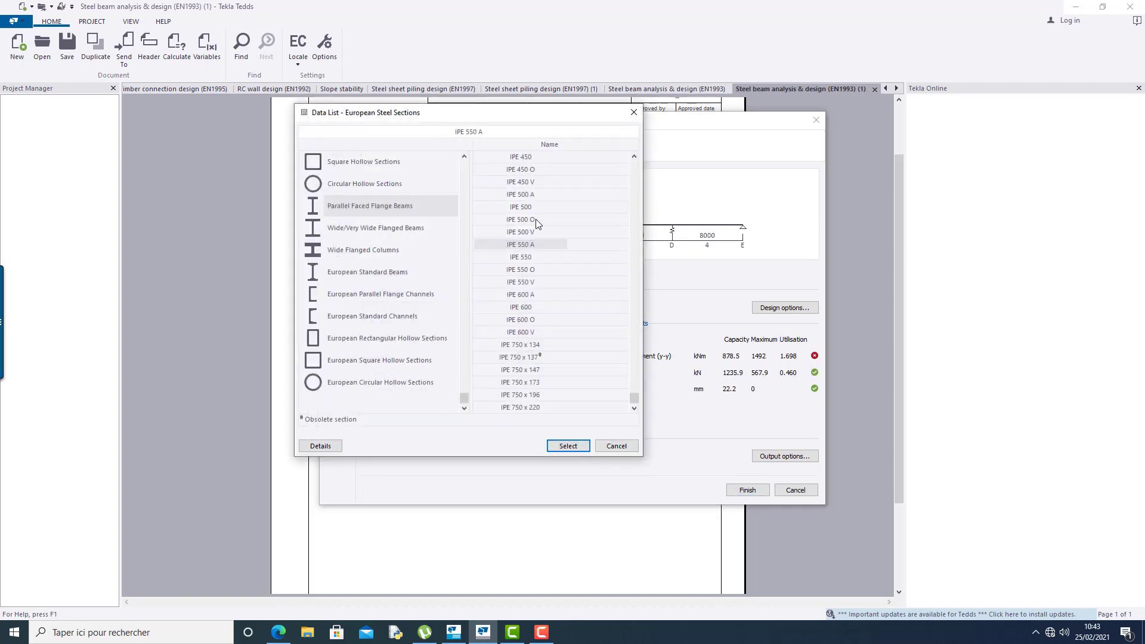
{"action": "left_click", "coordinate": [369, 232]}
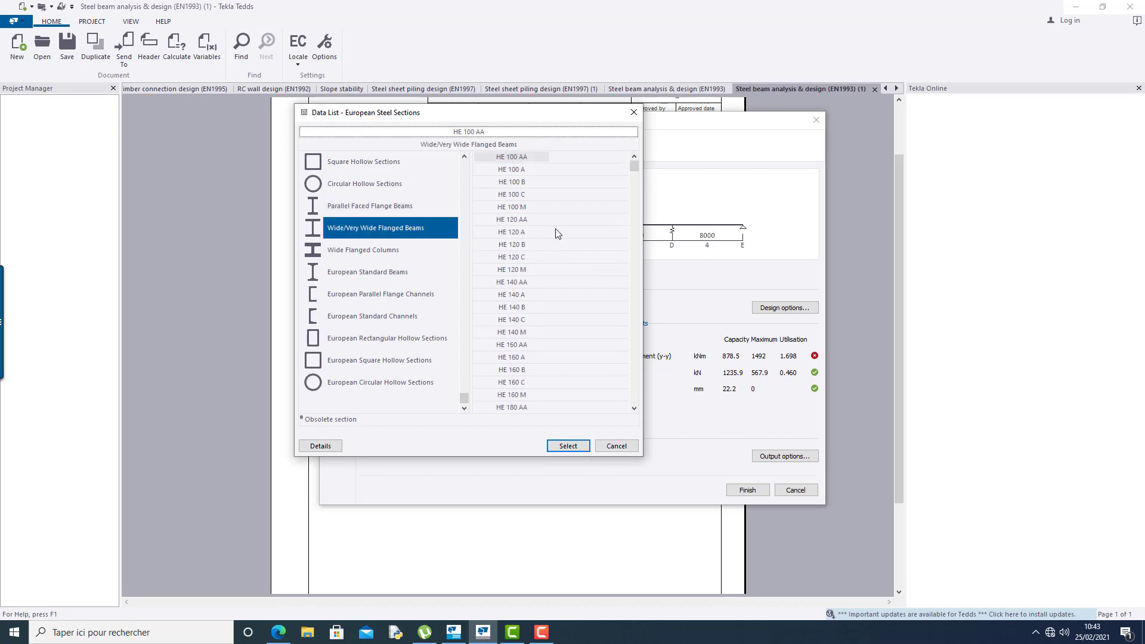
{"action": "left_click_drag", "start_coordinate": [635, 168], "coordinate": [635, 316]}
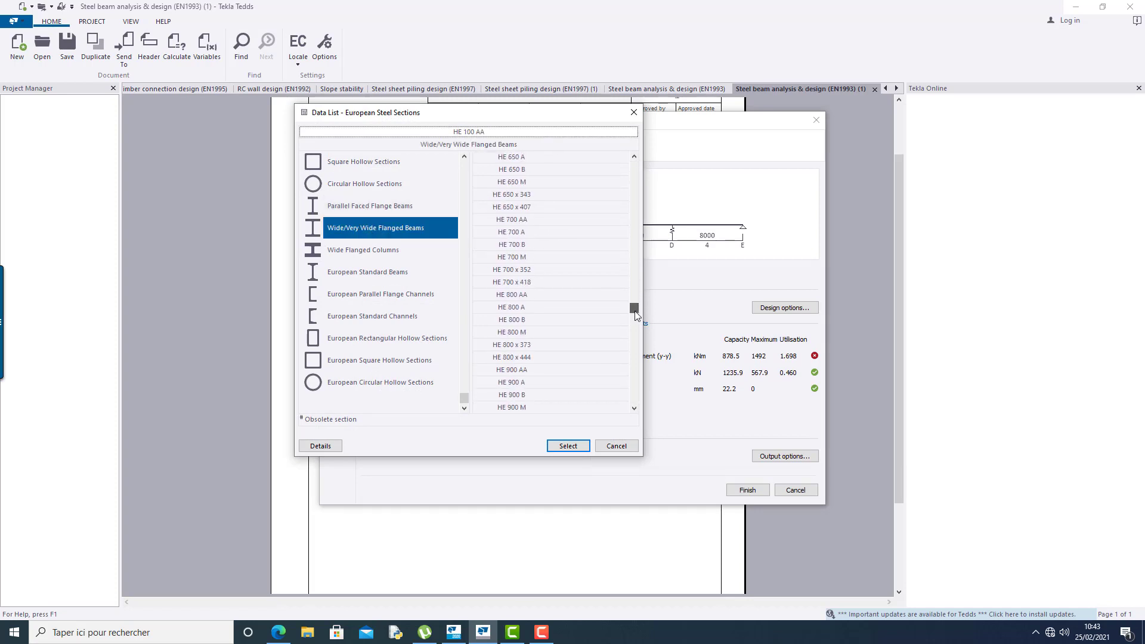
{"action": "left_click", "coordinate": [634, 157]}
{"action": "left_click", "coordinate": [634, 156]}
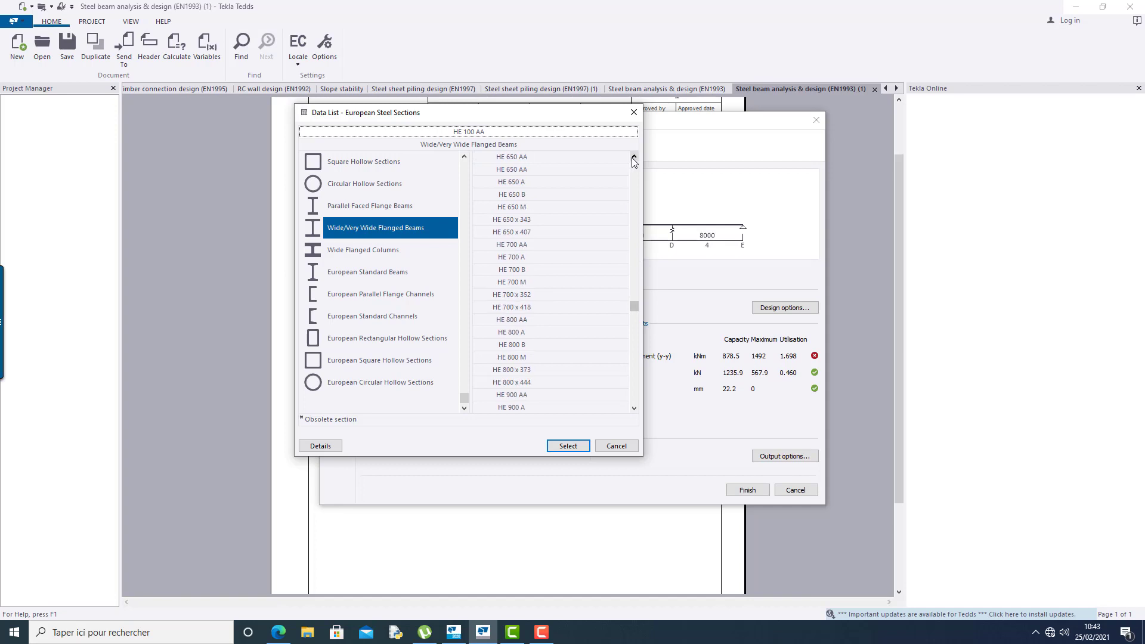
{"action": "left_click", "coordinate": [635, 157]}
{"action": "left_click", "coordinate": [634, 157]}
{"action": "left_click", "coordinate": [634, 158]}
{"action": "left_click", "coordinate": [634, 158]}
{"action": "left_click", "coordinate": [635, 158]}
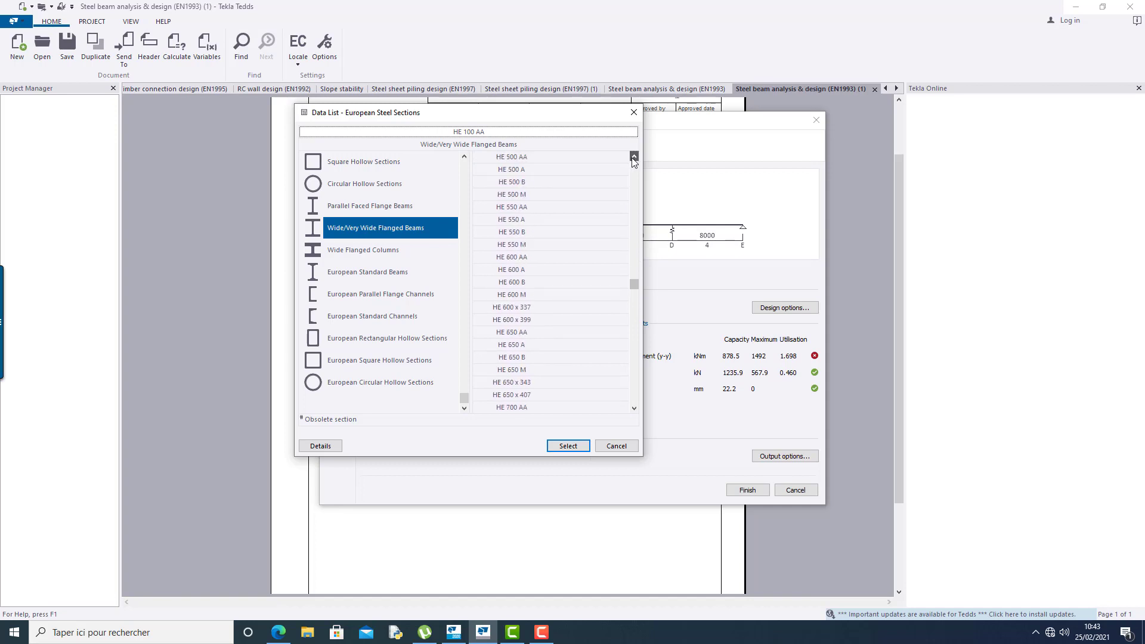
{"action": "left_click", "coordinate": [519, 233]}
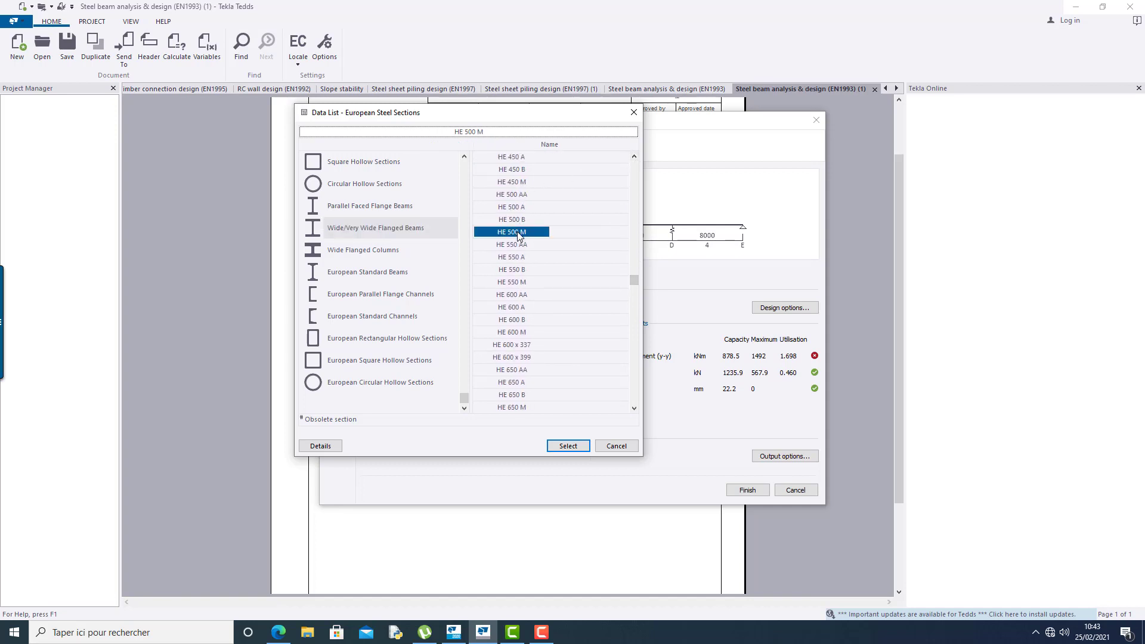
{"action": "left_click", "coordinate": [569, 446]}
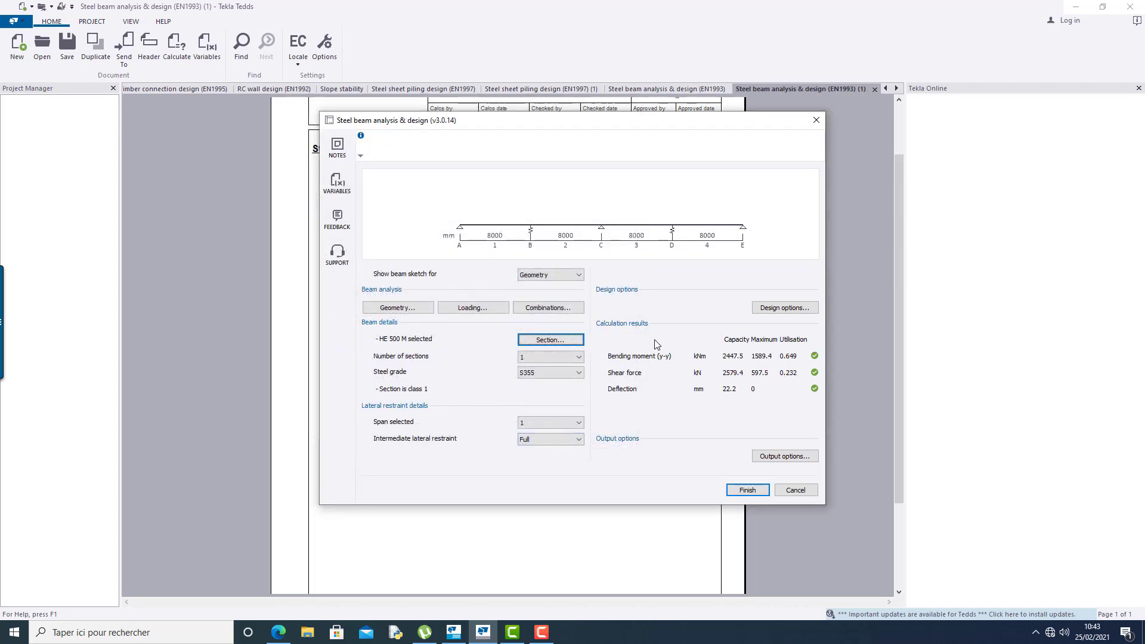
{"action": "left_click", "coordinate": [748, 490]}
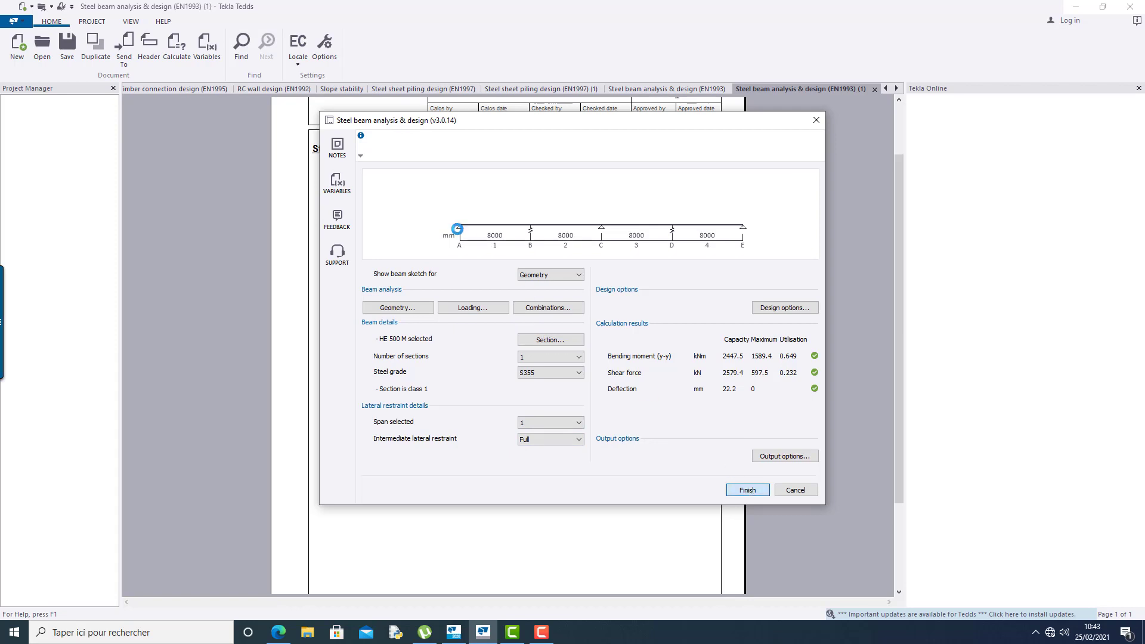